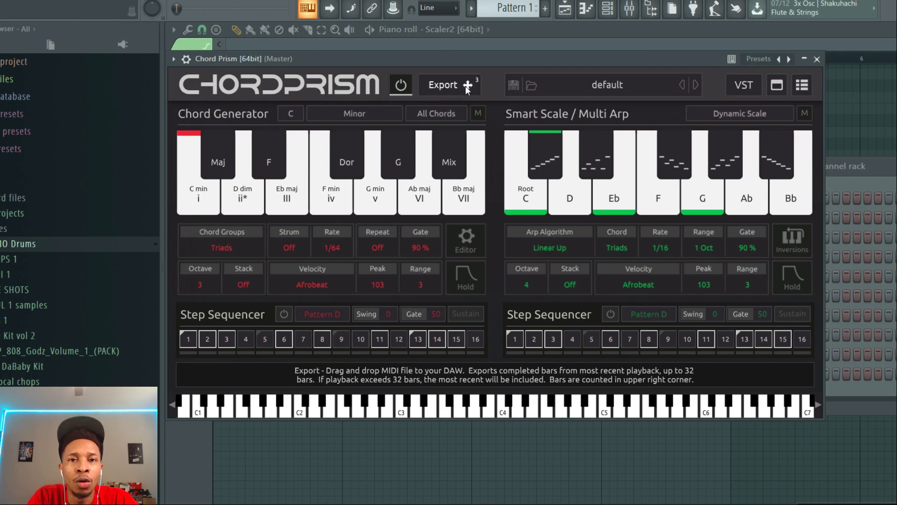
Step: Load the Hip Hop-Funk-Jazz 1 (Smooth) preset in Chord Prism and reposition the plugin window so both sections are visible
click(605, 85)
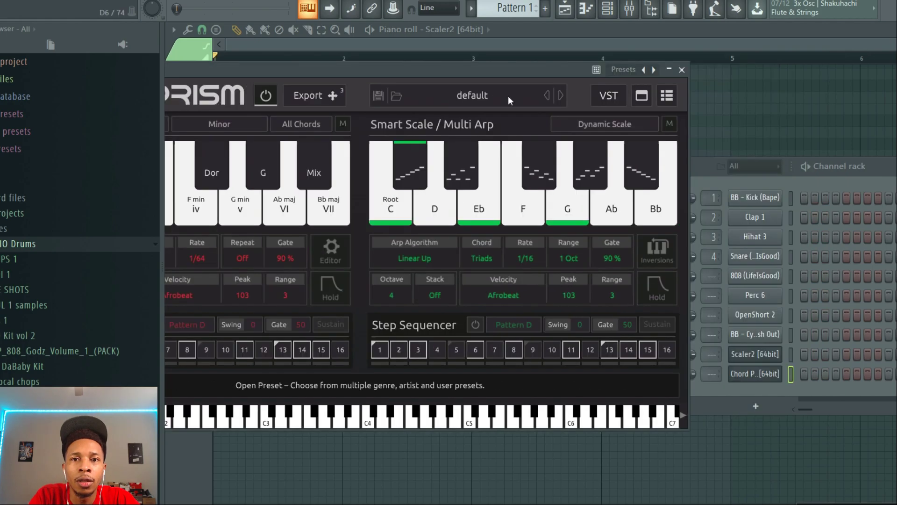
click(509, 97)
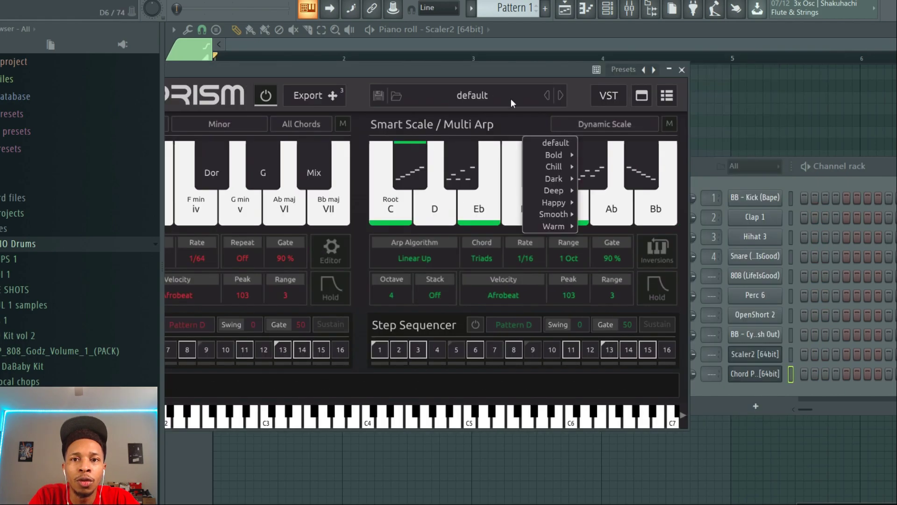
mouse_move(553, 156)
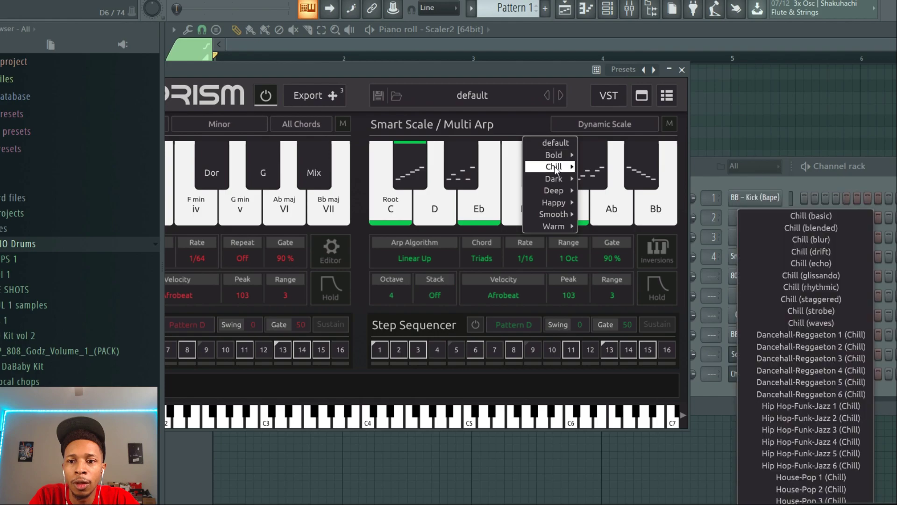
mouse_move(559, 196)
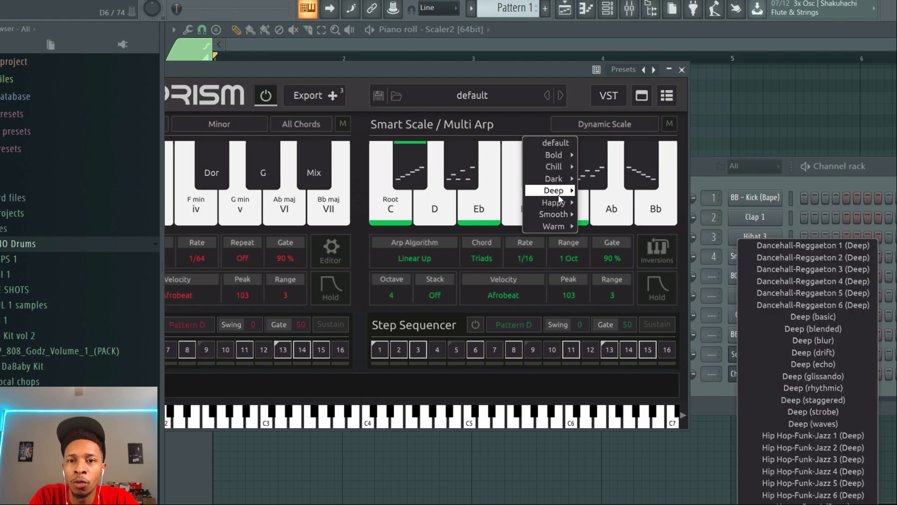
mouse_move(559, 216)
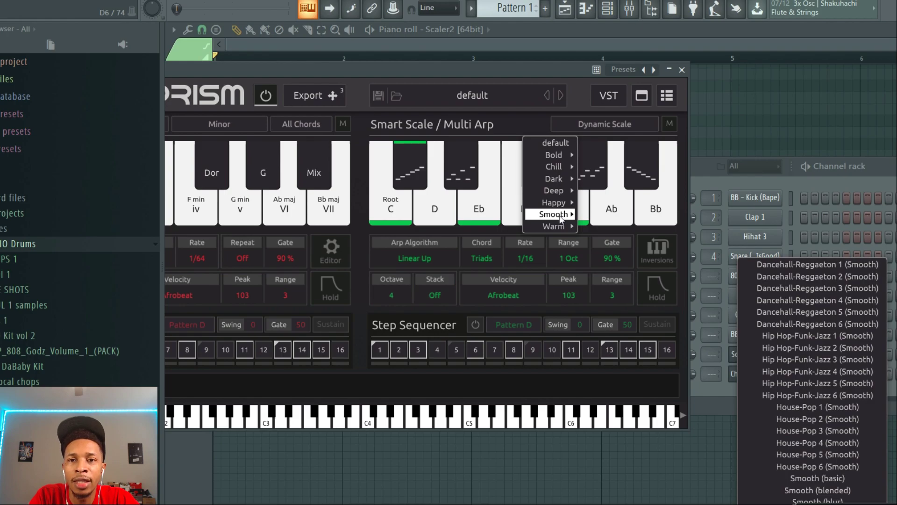
click(775, 336)
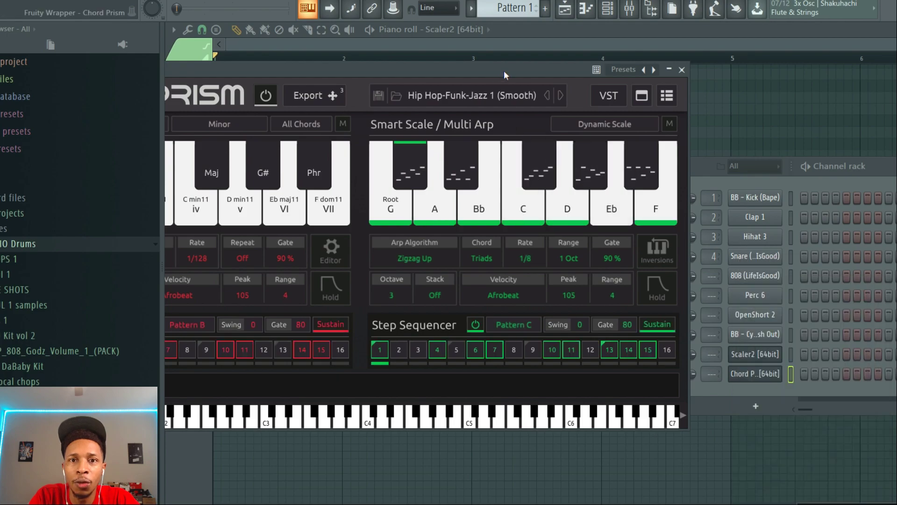
drag(498, 64, 657, 72)
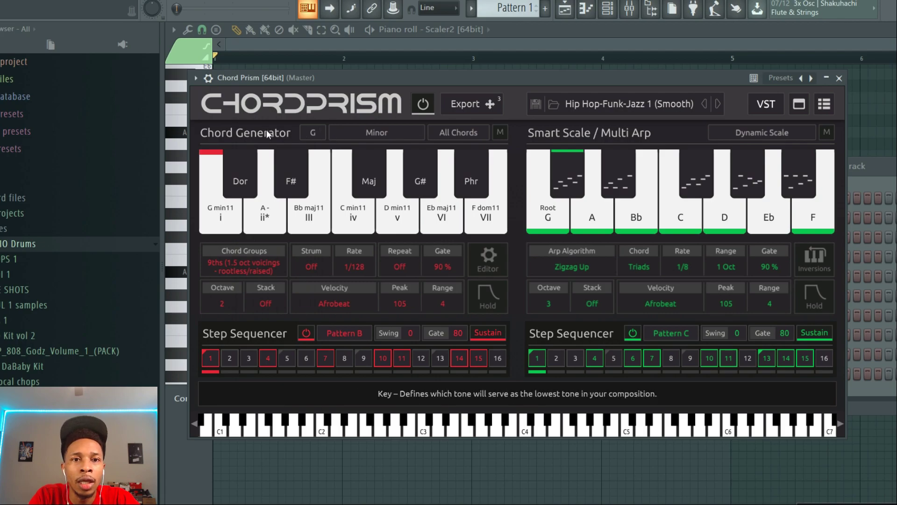
Step: Audition the i chord in the Chord Generator and set its Chord Groups to Triads
click(229, 220)
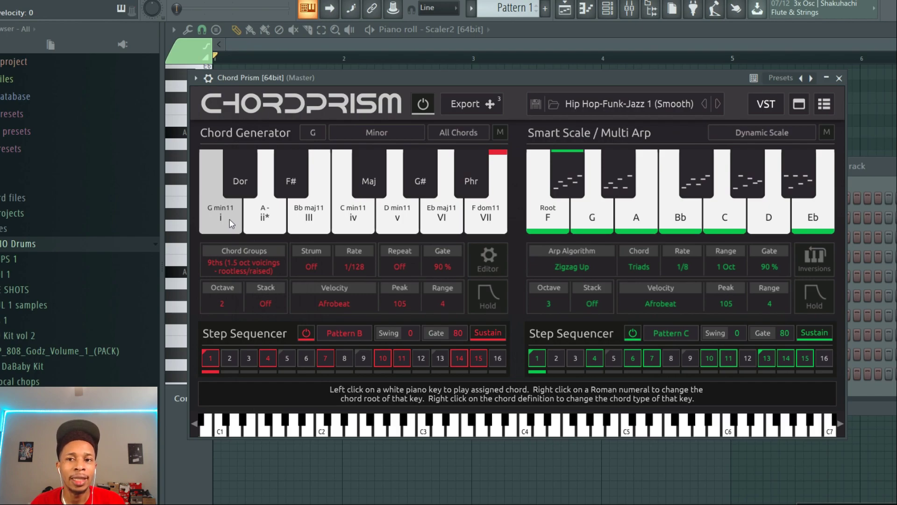
click(229, 219)
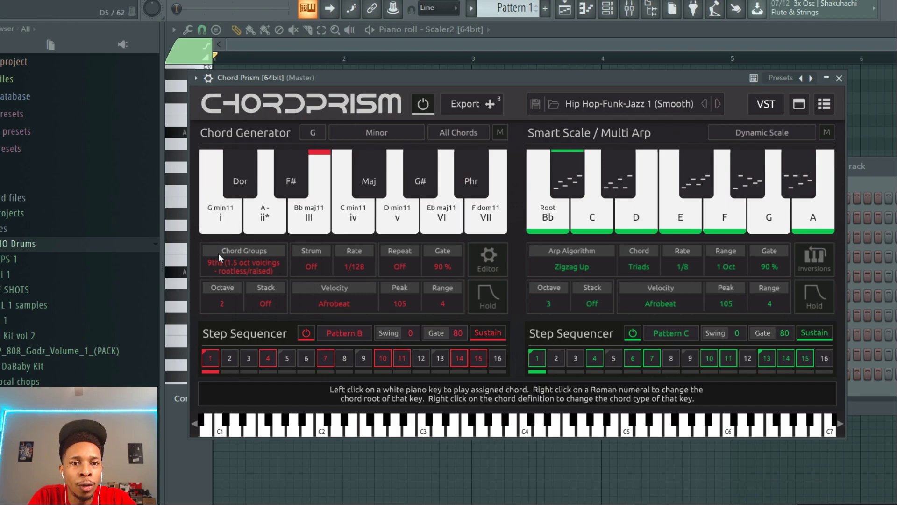
click(242, 266)
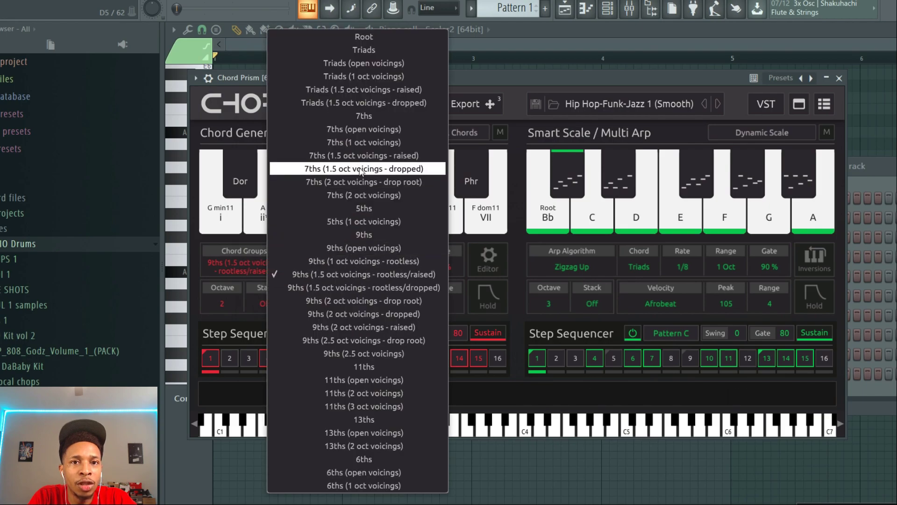
click(374, 50)
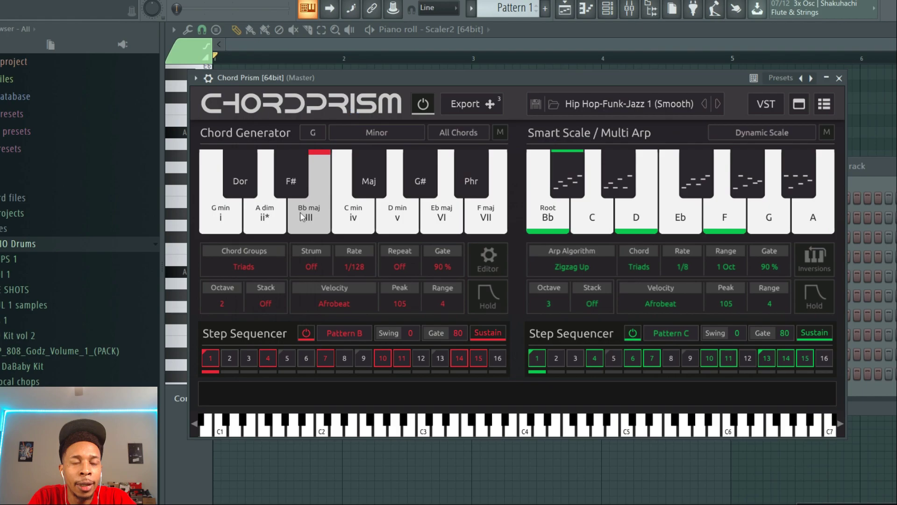
Step: Set the Chord Generator's Strum to Up and its Rate to 1/8
click(339, 304)
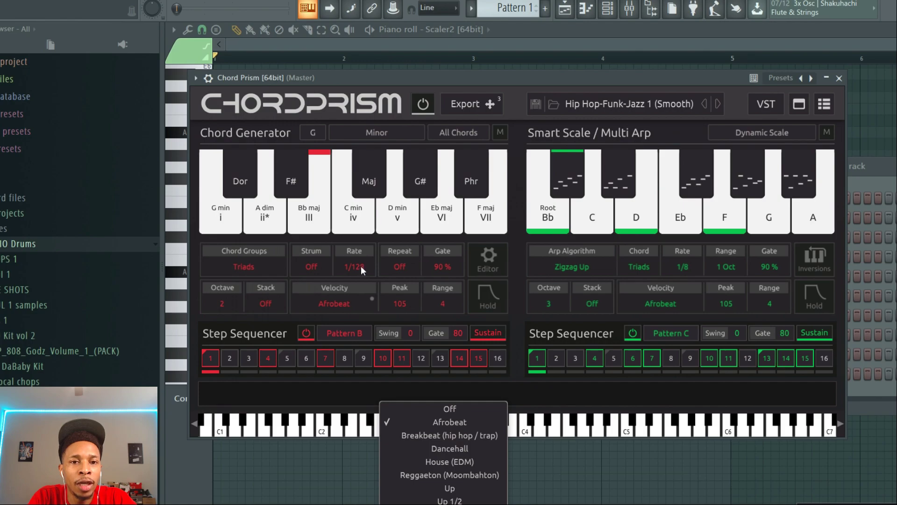
click(317, 267)
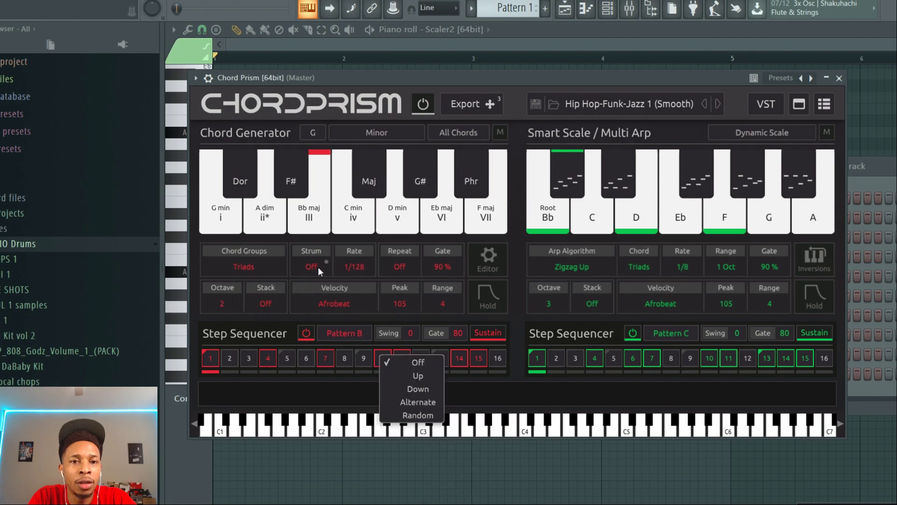
click(408, 379)
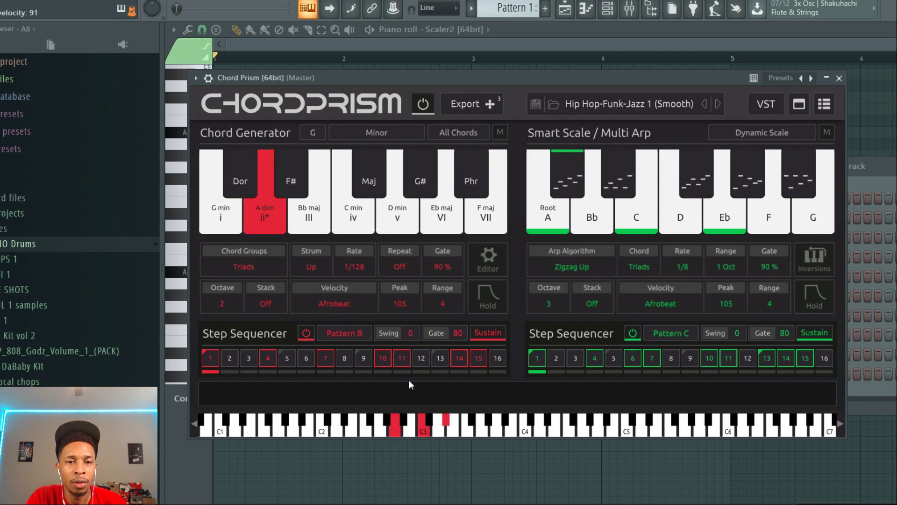
click(354, 266)
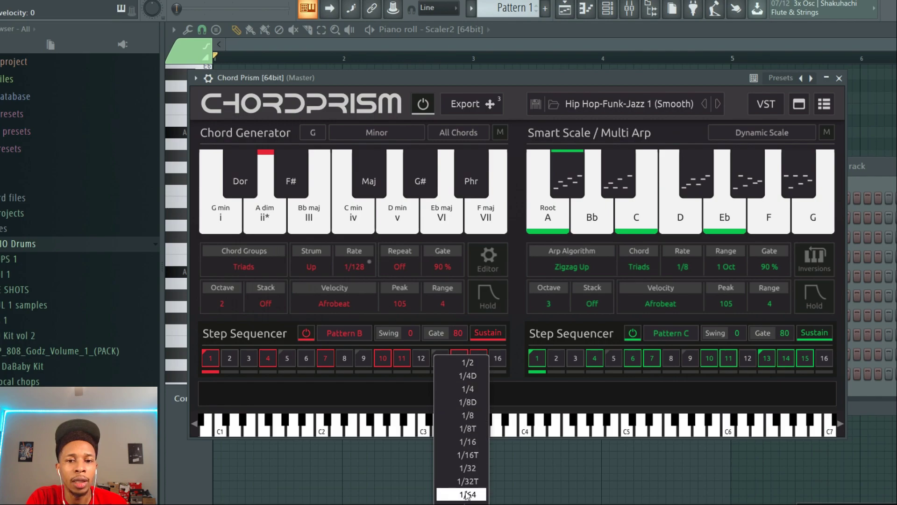
click(469, 415)
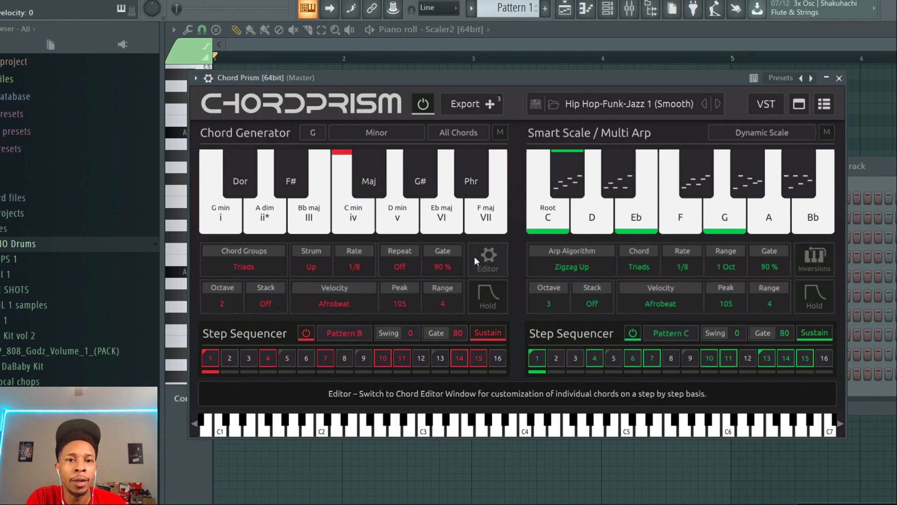
Step: Try the Dorian shift in the Chord Generator, switch it back off and audition the C4 note
click(247, 187)
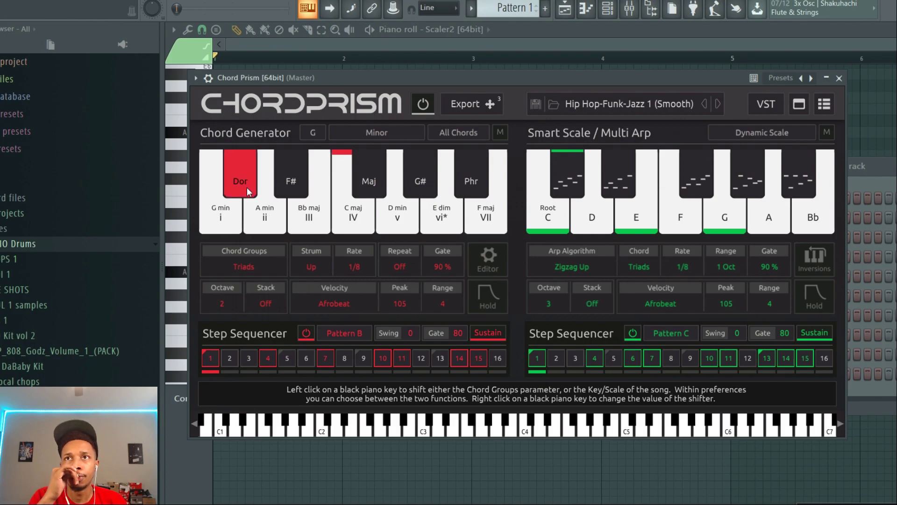
click(247, 187)
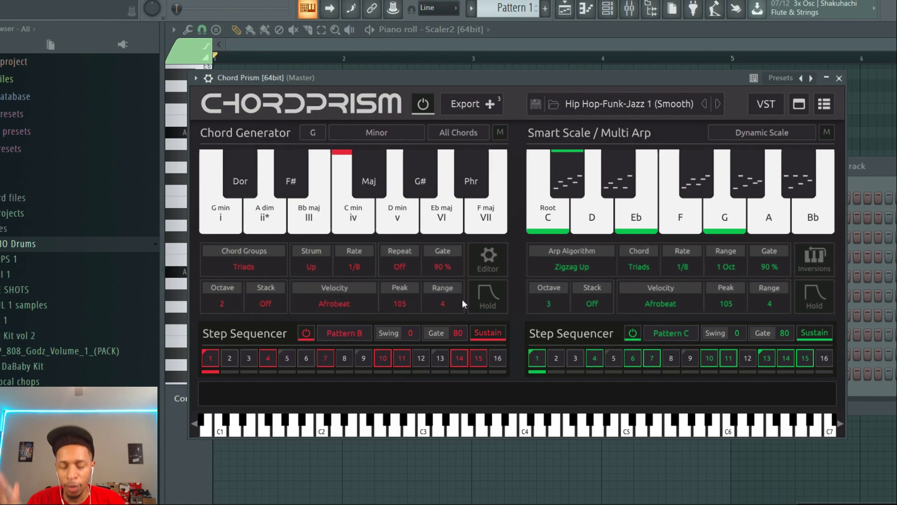
click(530, 432)
click(530, 432)
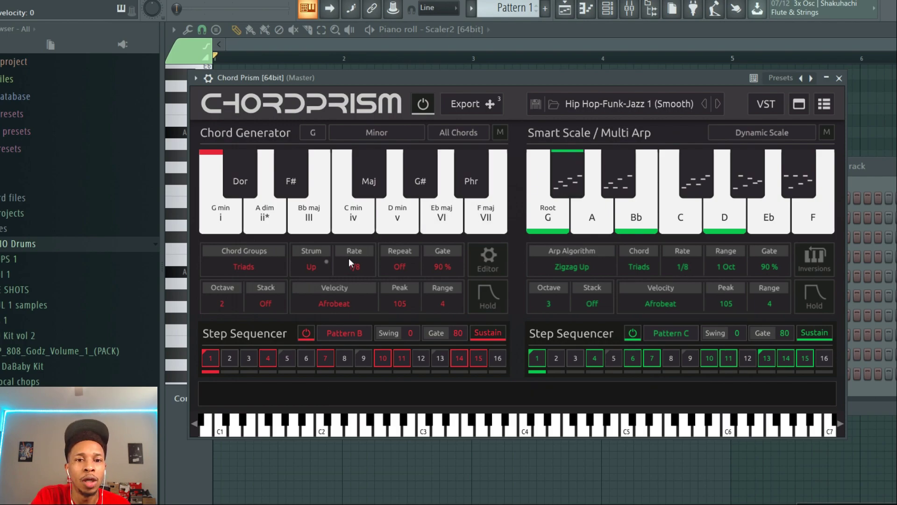
Step: Review the Chord Generator's Strum options and set its Rate to 1/128
click(313, 267)
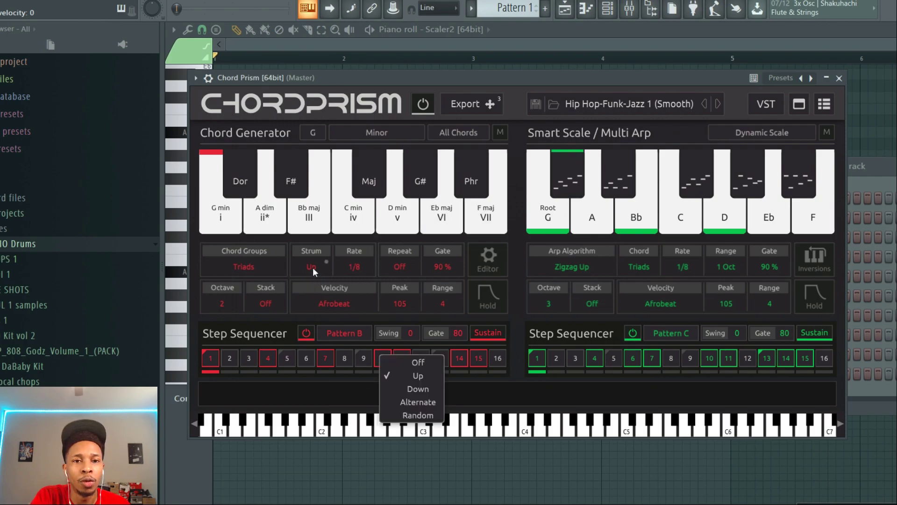
click(317, 262)
click(325, 260)
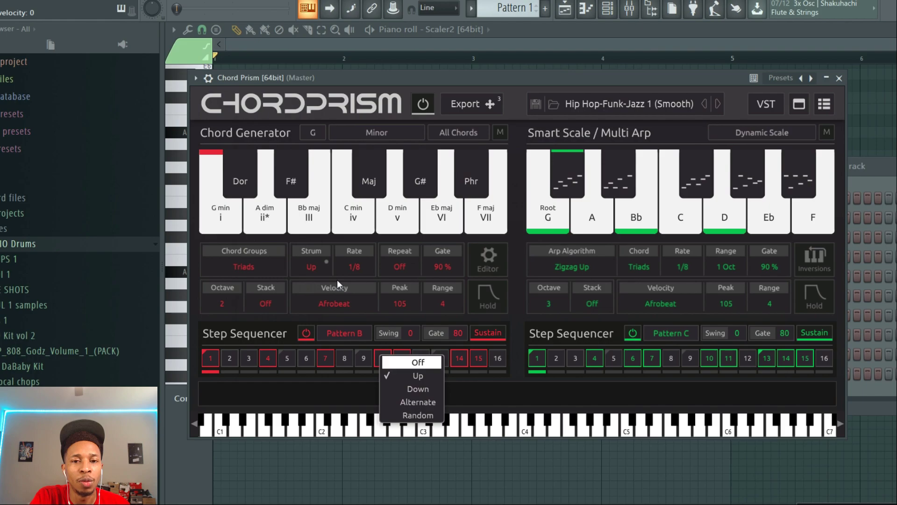
click(360, 264)
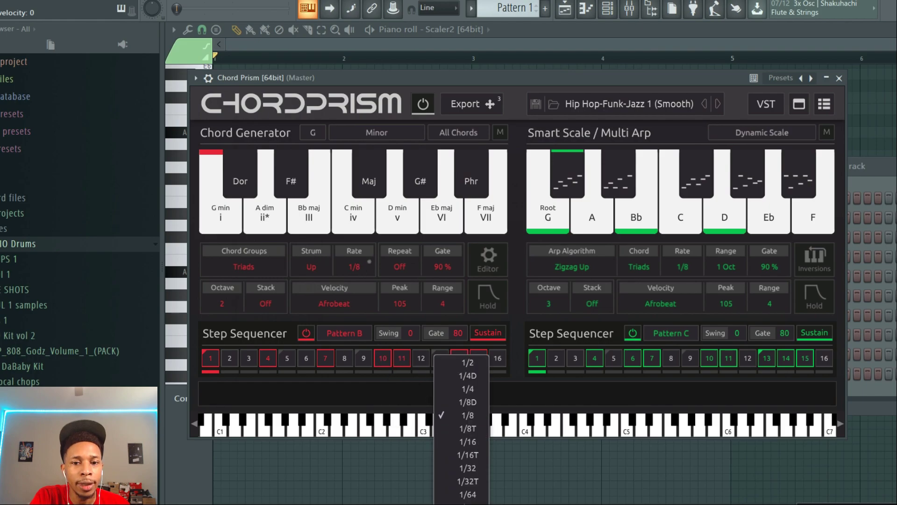
click(468, 503)
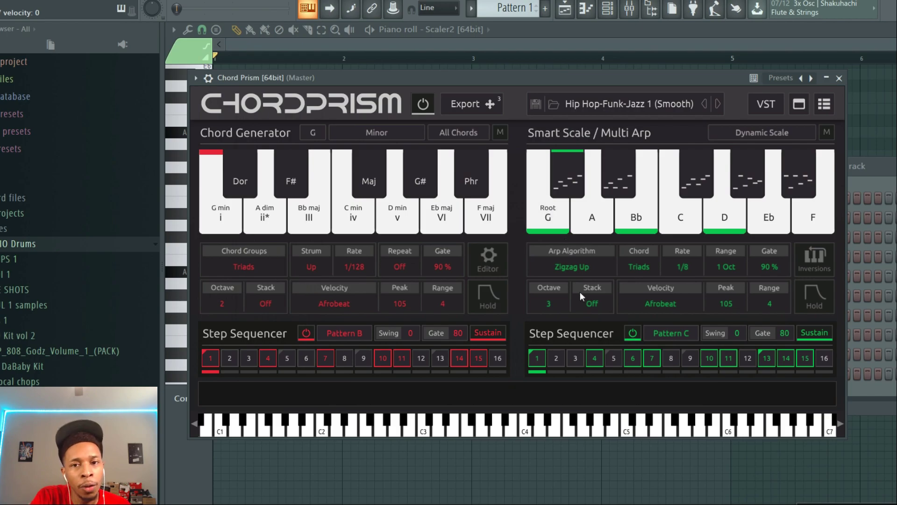
Step: Set the first arpeggio's algorithm to Stutter Up and its Rate to 1/4 in the Multi Arp section
click(571, 265)
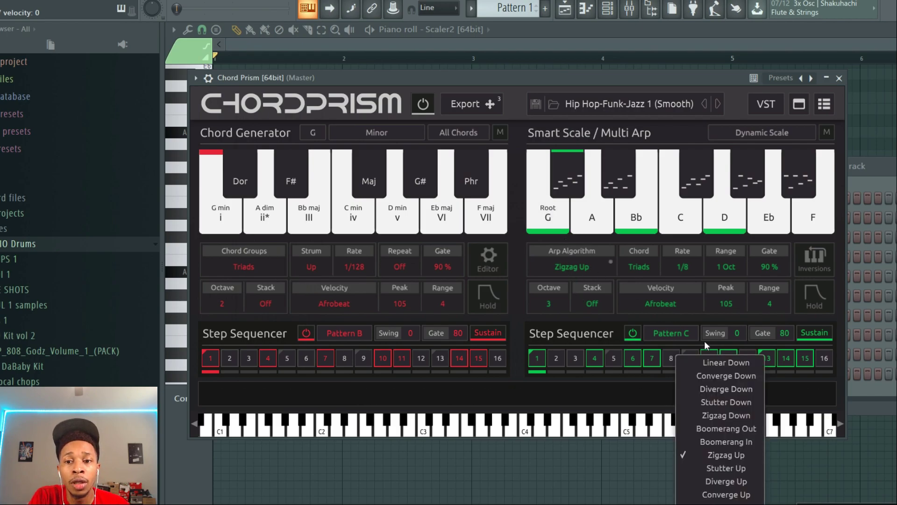
click(715, 467)
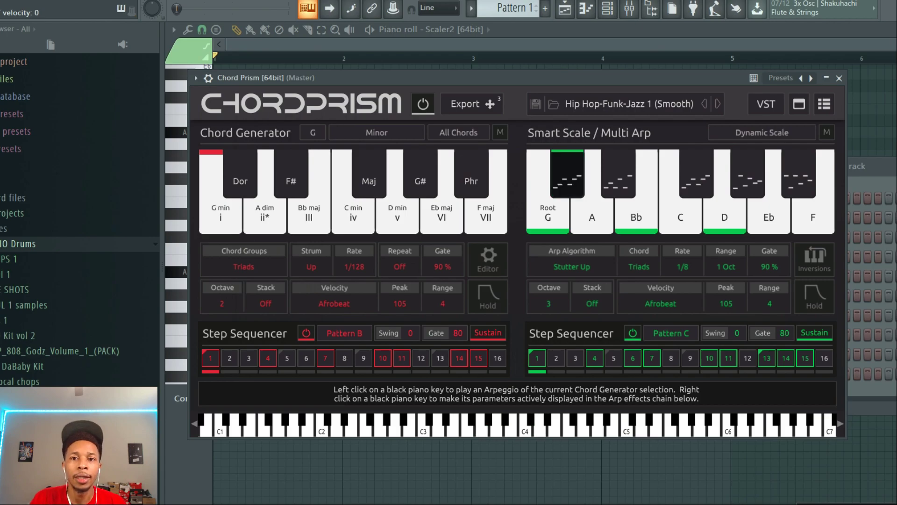
click(690, 266)
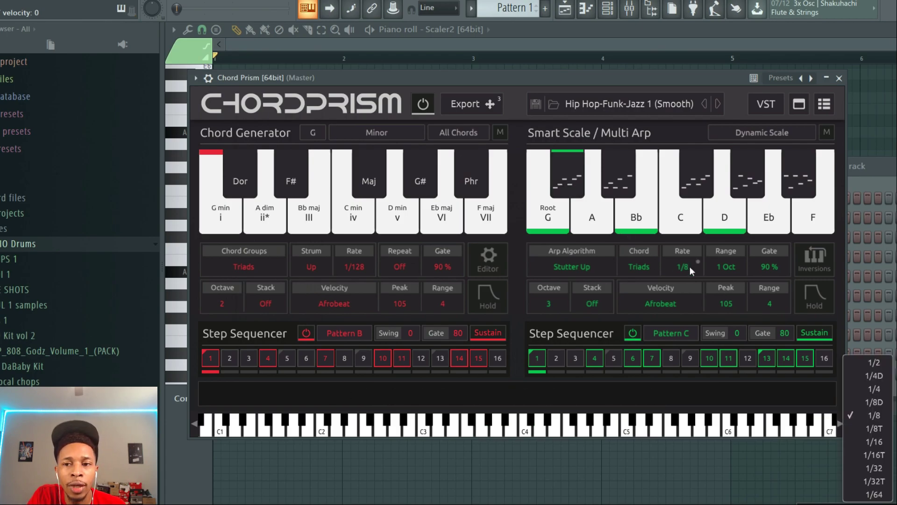
click(868, 389)
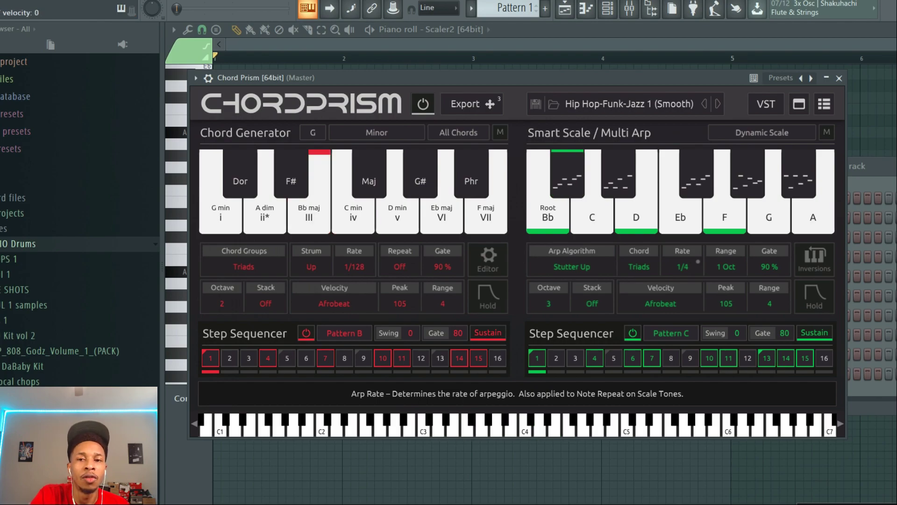
Step: Set the Rate of the third and second Multi Arp arpeggios to 1/4
right_click(688, 187)
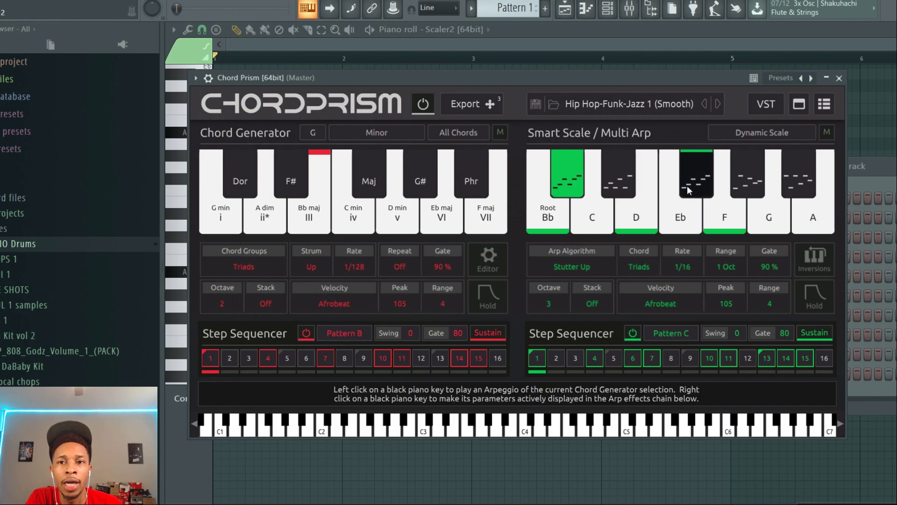
click(687, 270)
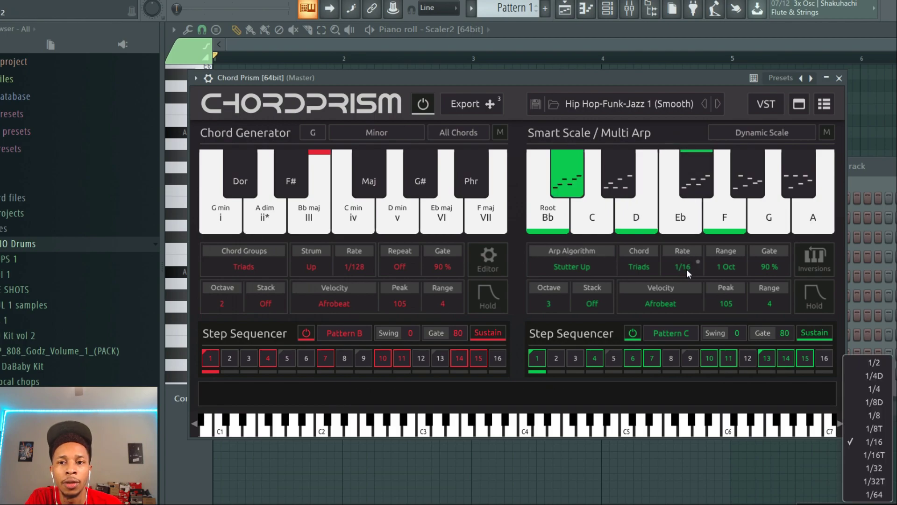
click(884, 387)
right_click(618, 168)
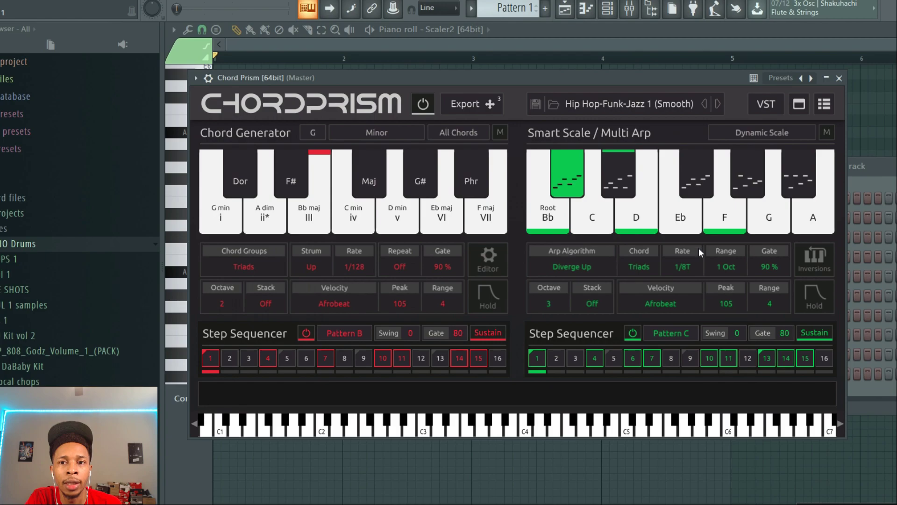
click(687, 265)
click(869, 387)
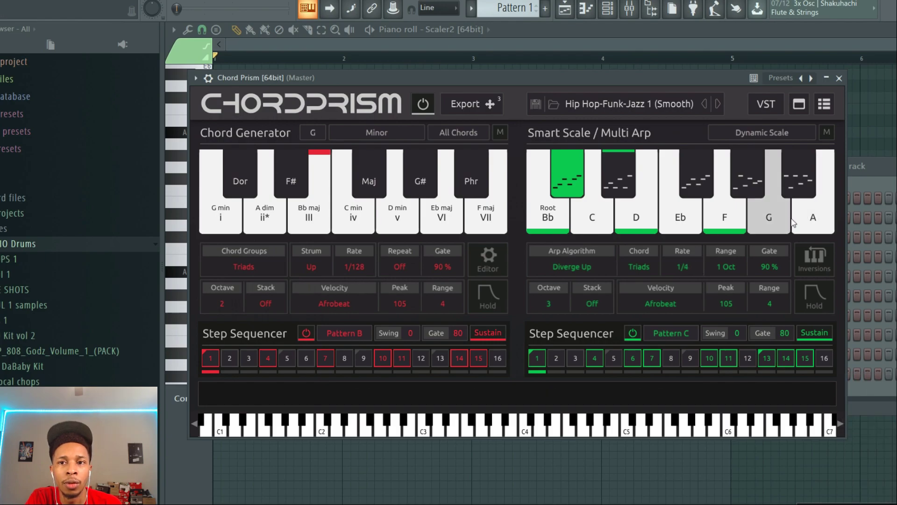
Step: Set the Rate of the fourth and fifth Multi Arp arpeggios to 1/4
right_click(748, 179)
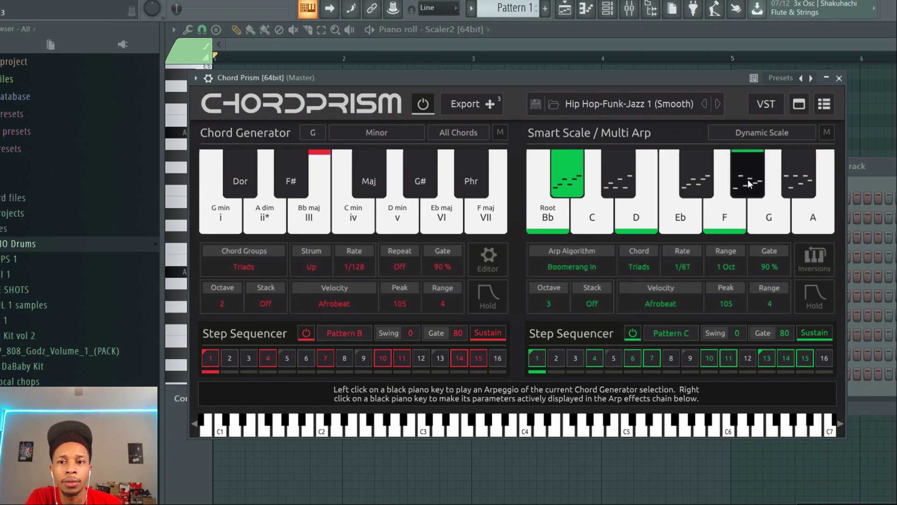
click(685, 271)
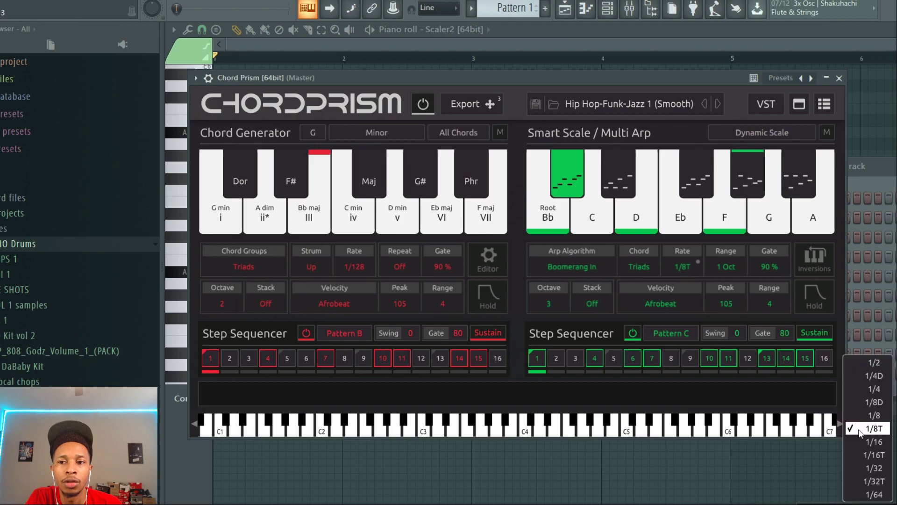
click(868, 388)
right_click(806, 167)
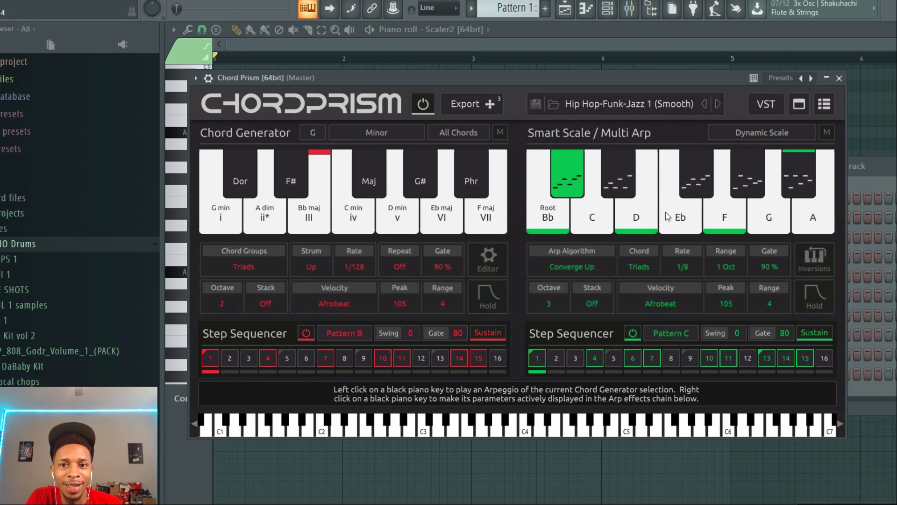
click(681, 267)
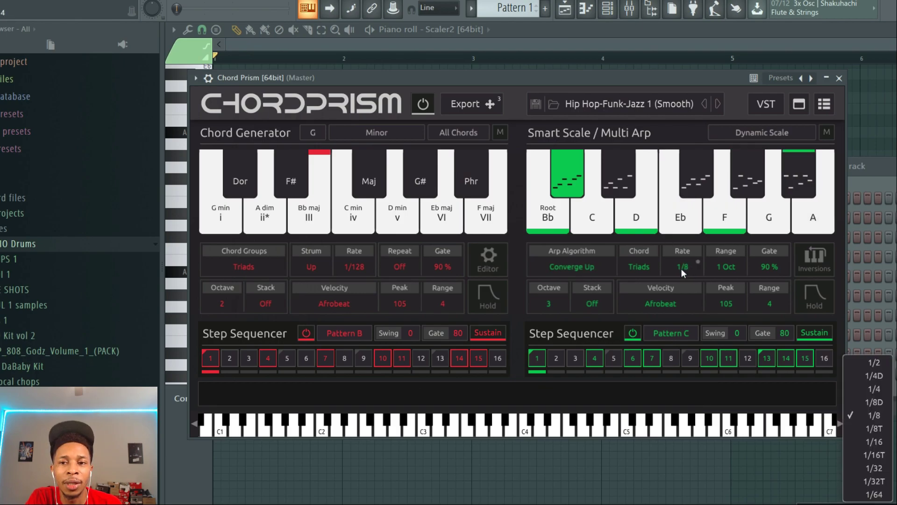
click(857, 387)
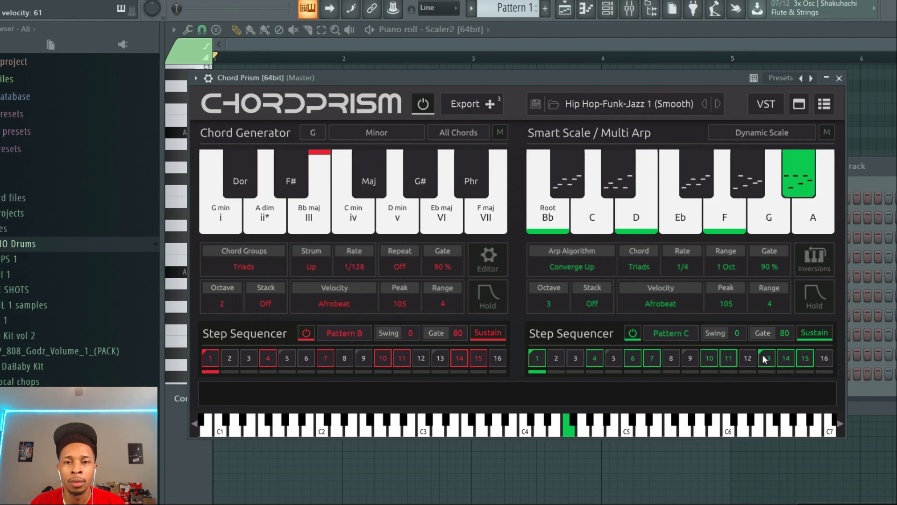
Step: Set the fifth arpeggio's algorithm to Converge Down and the first arpeggio's algorithm to Boomerang In, auditioning the first one
click(574, 271)
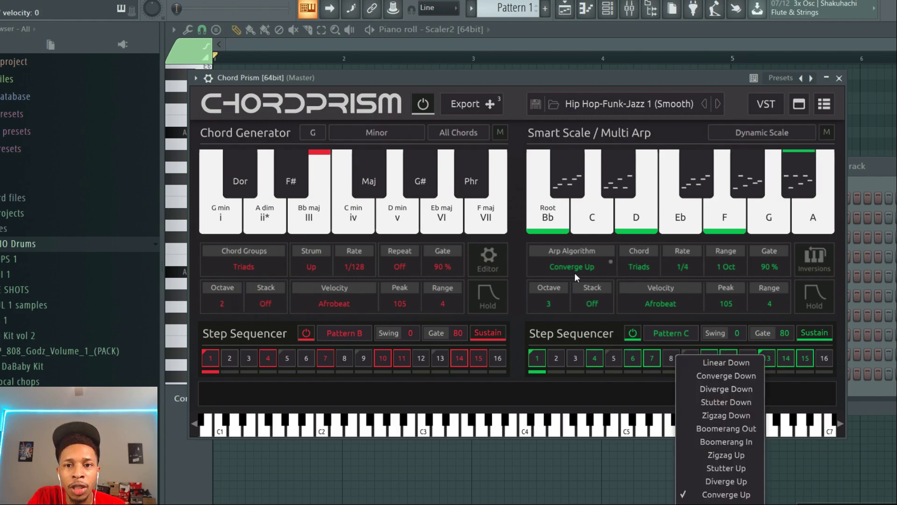
click(719, 378)
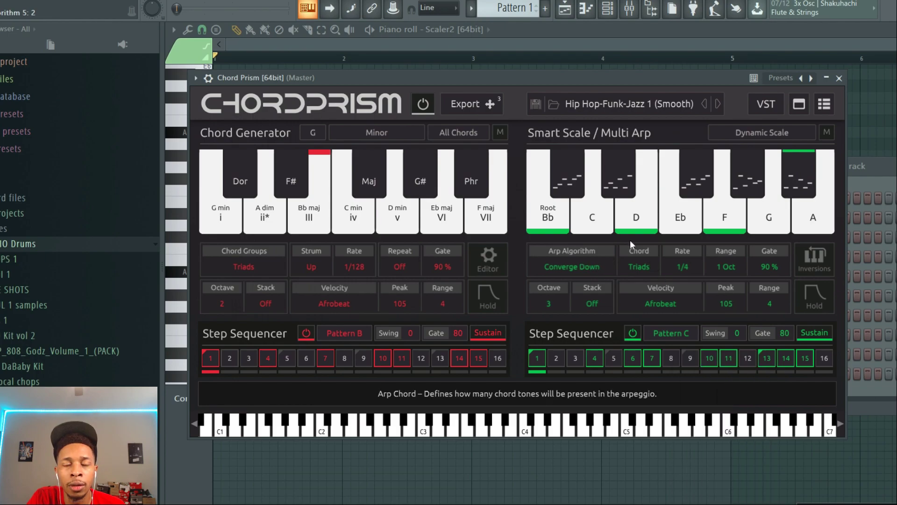
click(571, 172)
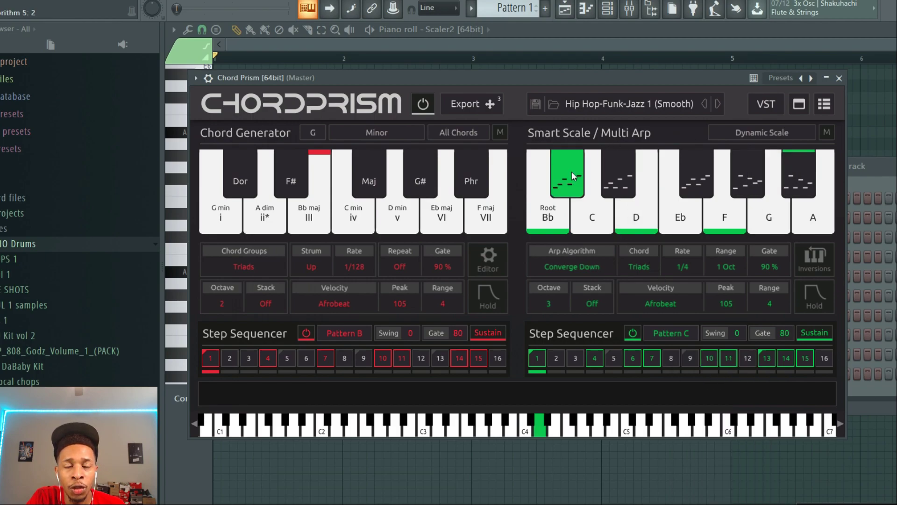
right_click(571, 172)
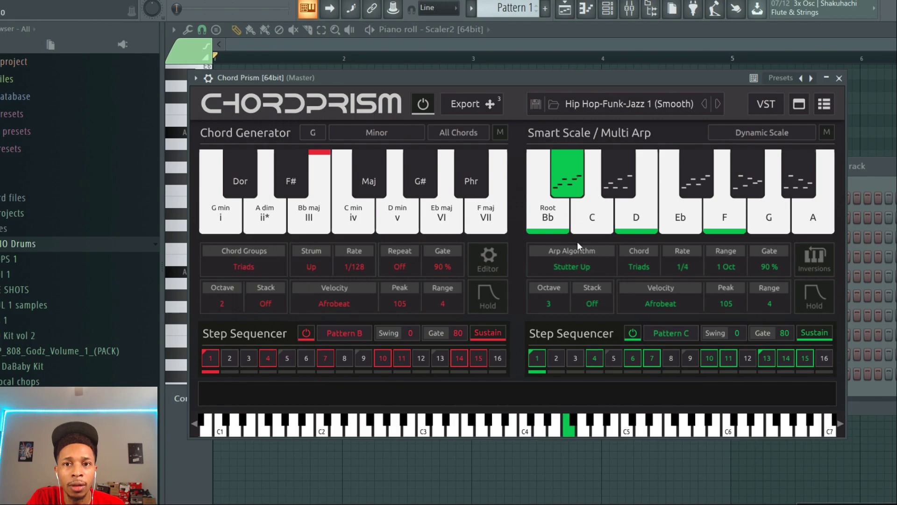
click(565, 271)
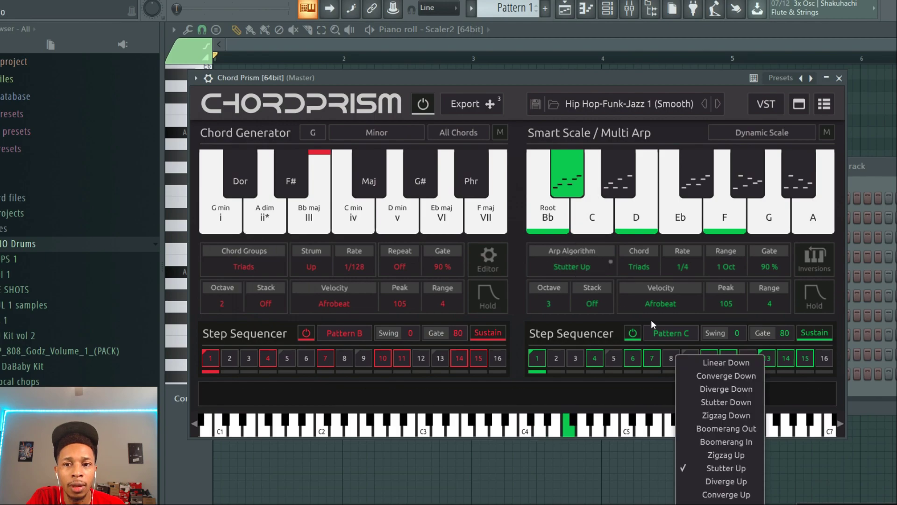
click(700, 437)
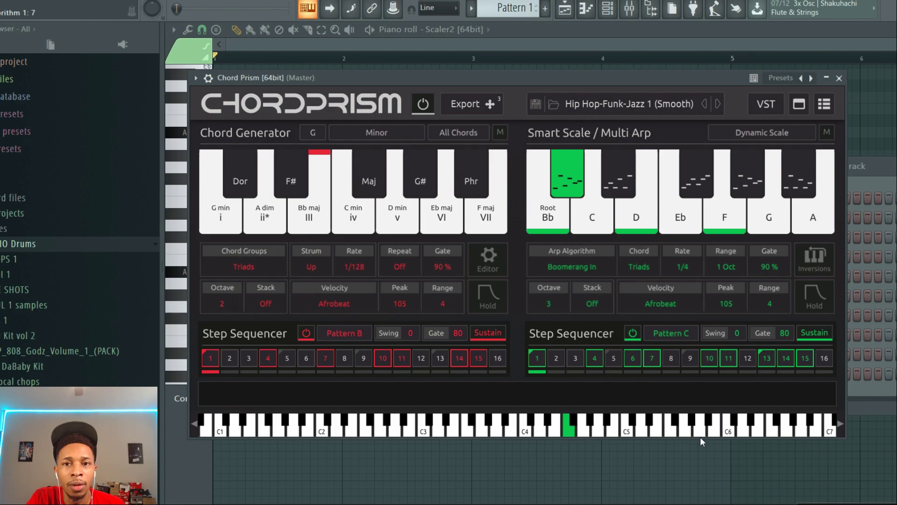
click(569, 185)
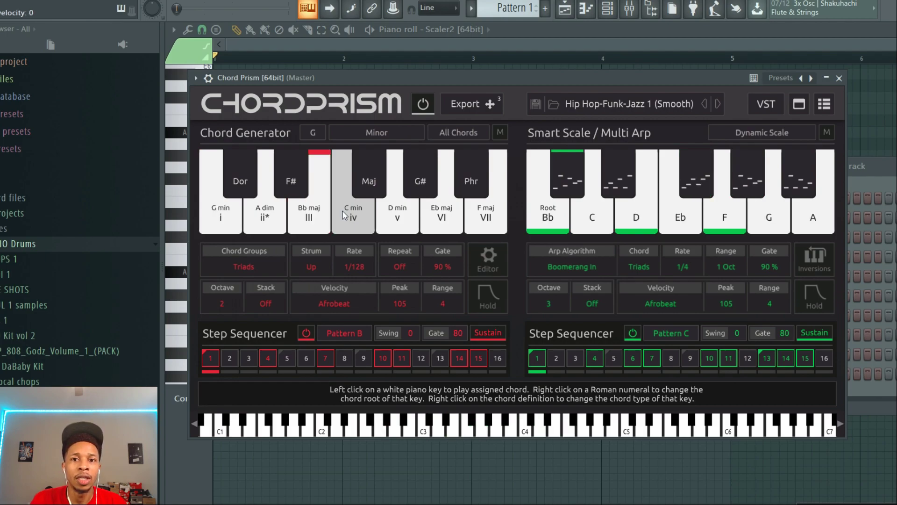
Step: Audition the Bb maj chord and record a chord progression with the Notes and automation recording option
click(307, 222)
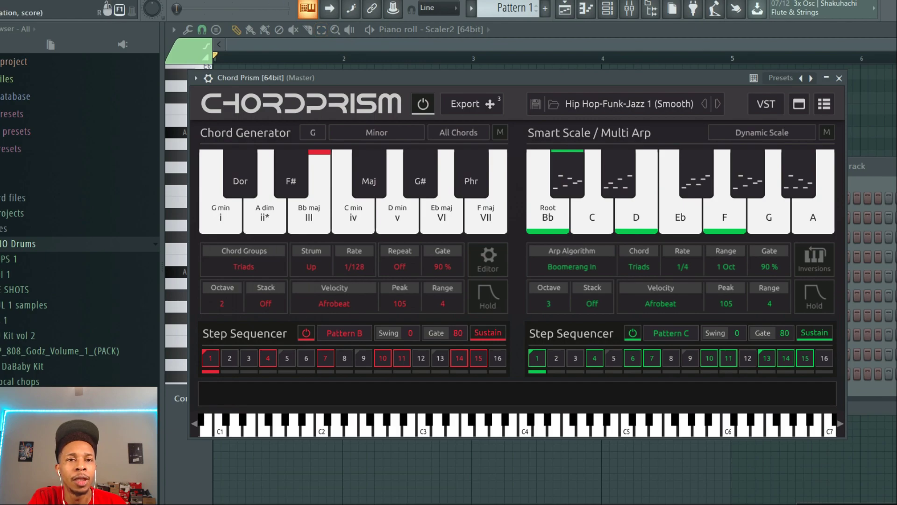
click(279, 1)
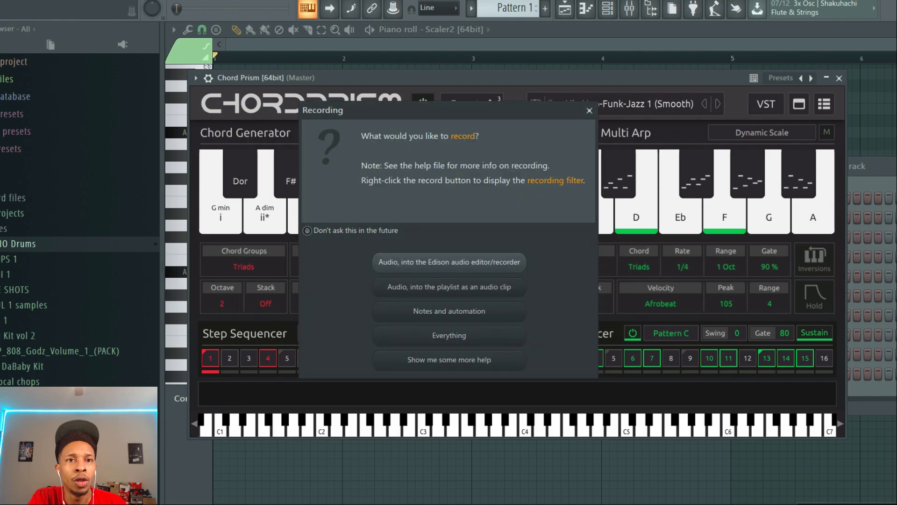
click(445, 310)
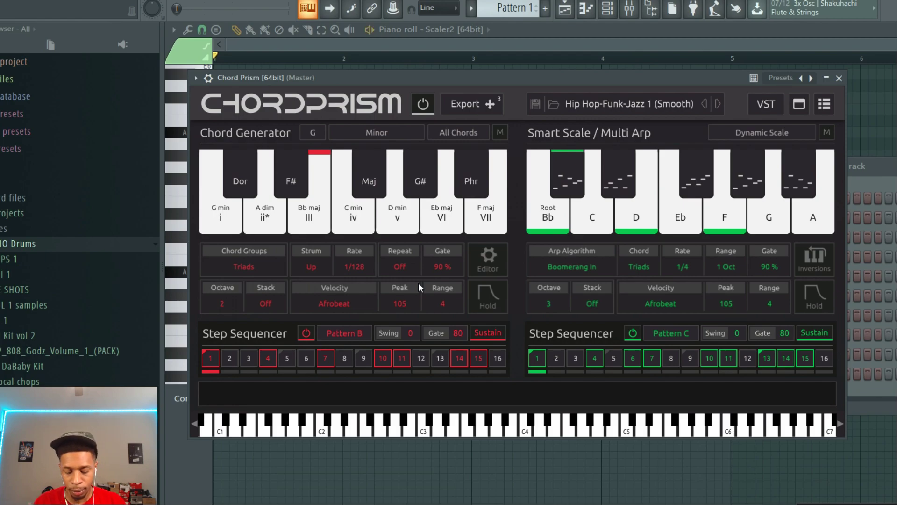
key(space)
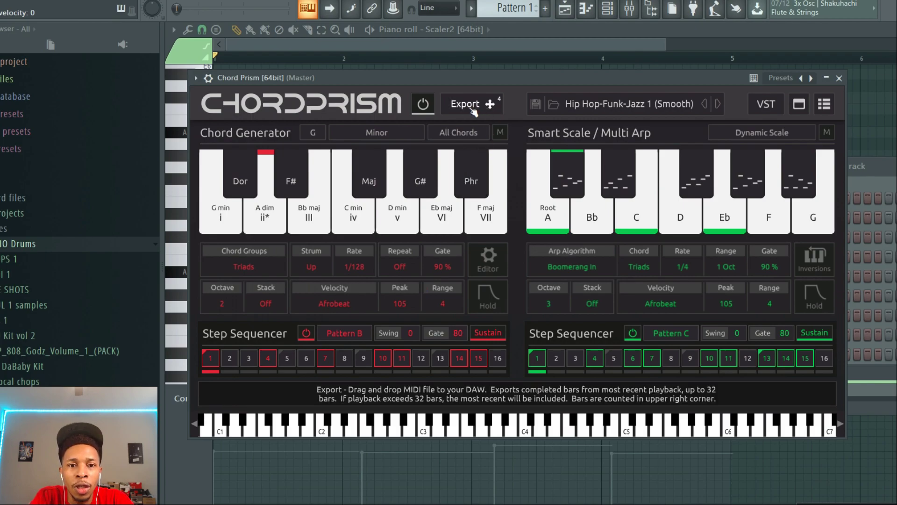
Step: Export the recorded bars from Chord Prism as MIDI onto the Scaler2 channel and view them in its piano roll
drag(474, 111, 496, 106)
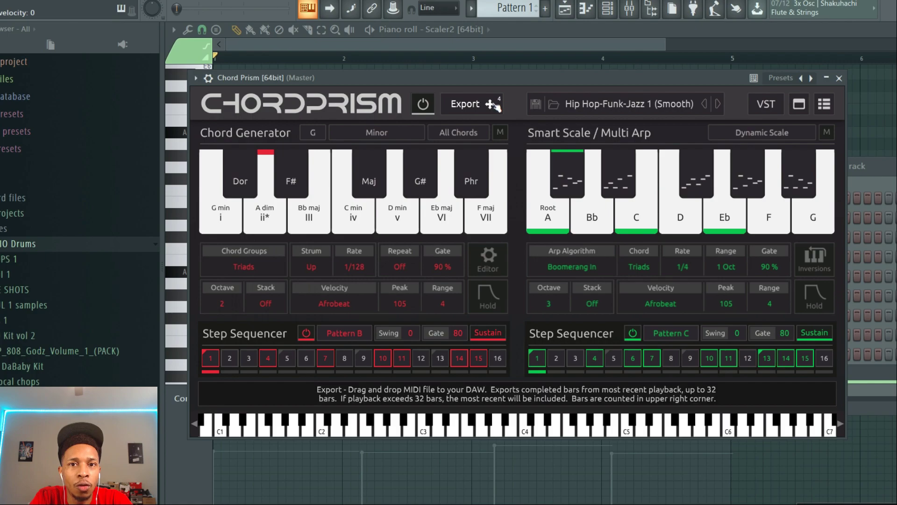
drag(507, 86, 761, 357)
click(824, 362)
click(824, 363)
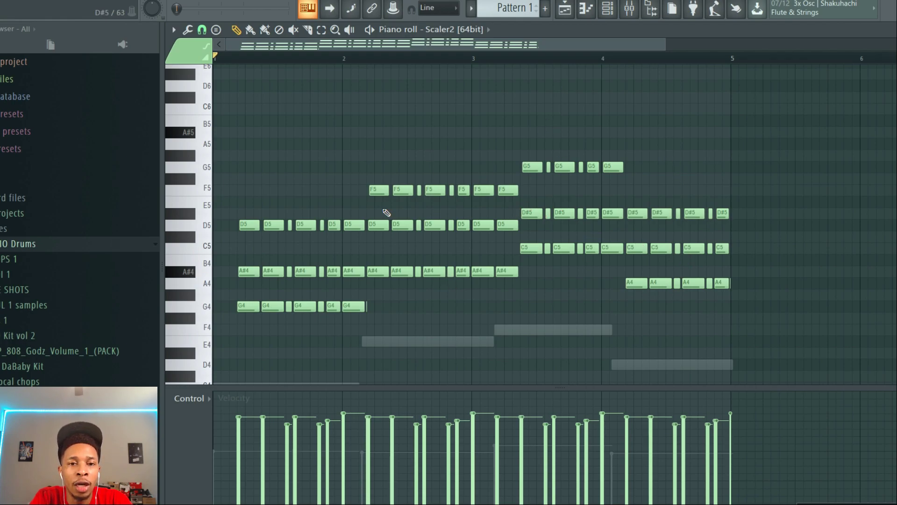
Step: Delete all recorded trigger notes from the Chord Prism channel's piano roll
key(F6)
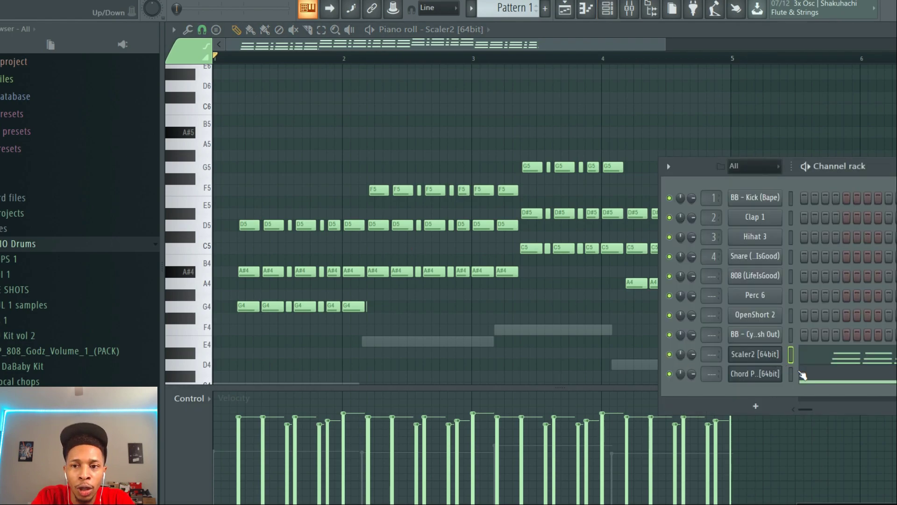
click(812, 376)
scroll(608, 323, up, 3)
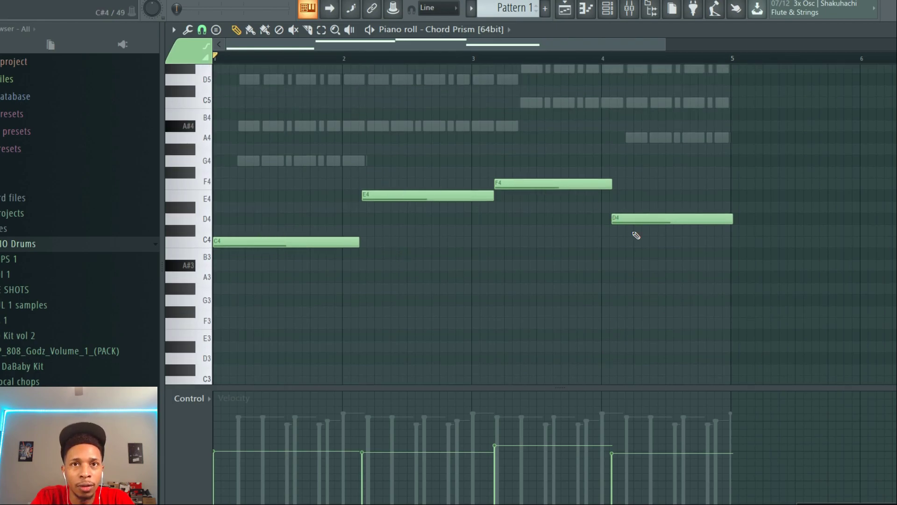
drag(719, 295, 256, 161)
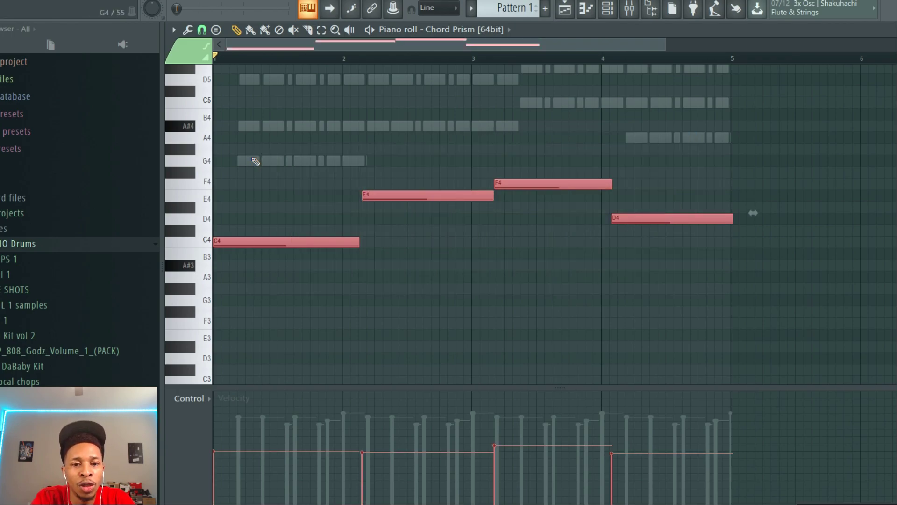
key(Delete)
Step: Open the Chord Prism channel's plugin, return to the Scaler2 piano roll and close the Octave Deluxe instrument window
key(F6)
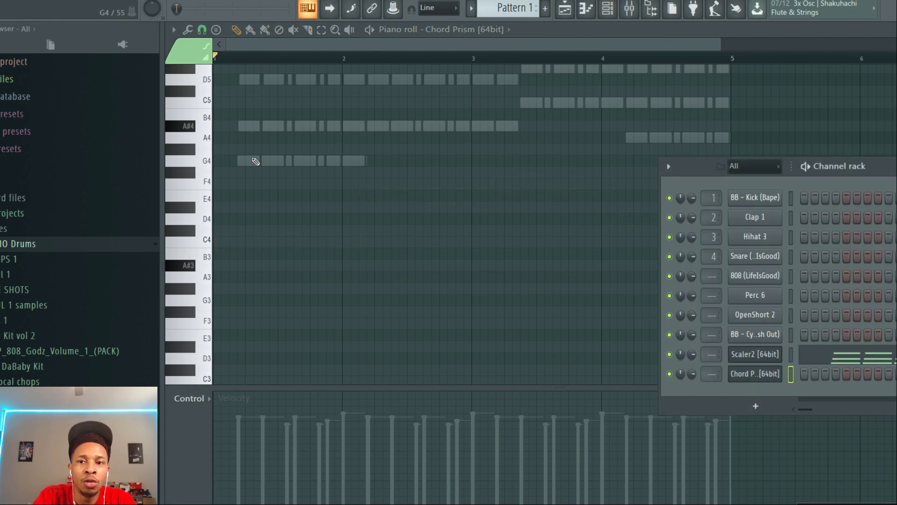
click(744, 374)
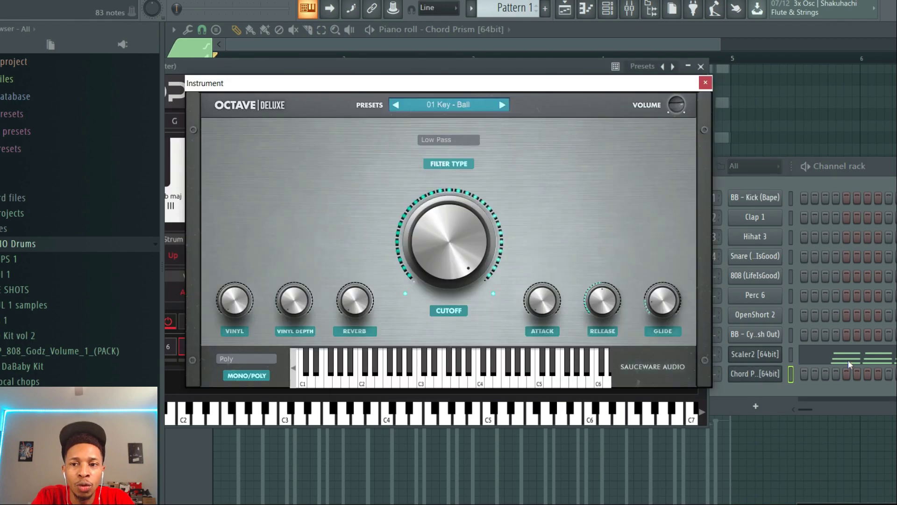
click(849, 359)
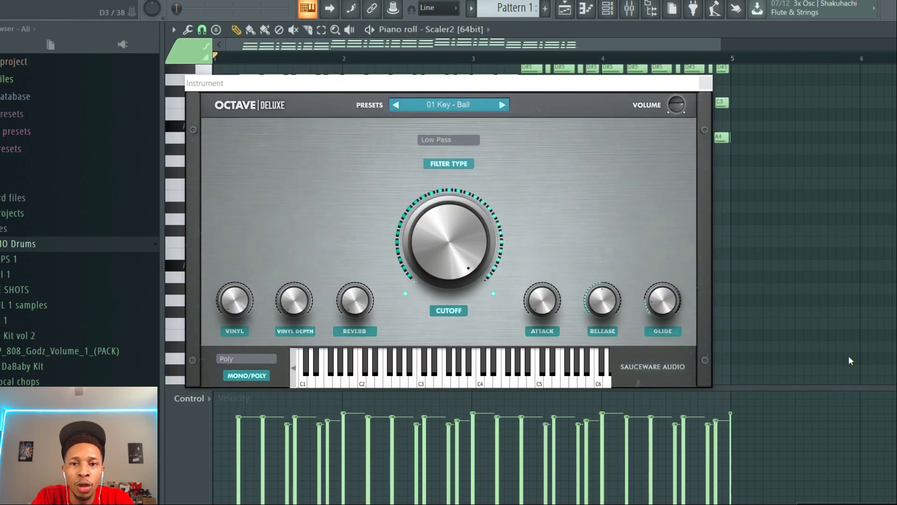
click(706, 84)
scroll(575, 227, up, 6)
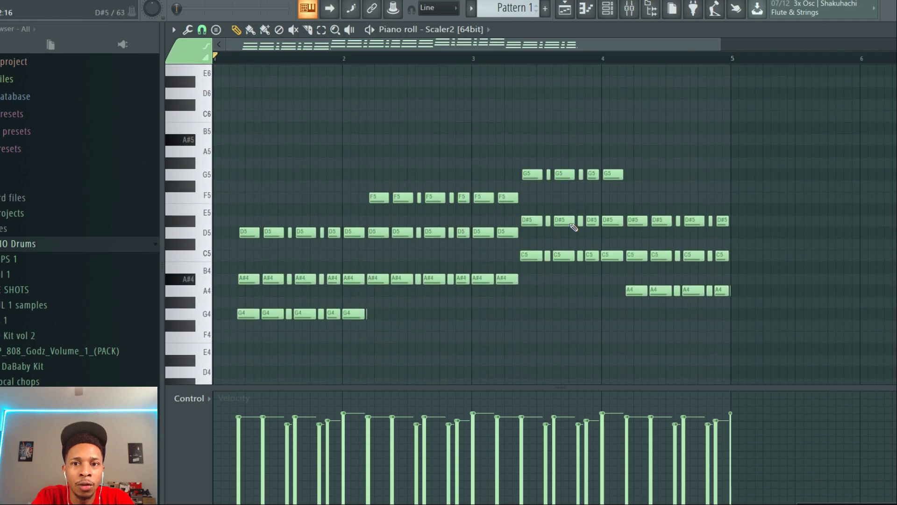
Step: Quantize all Scaler2 notes with the Default template and shift them so the first chord starts at bar 1
drag(793, 353, 205, 111)
key(alt+q)
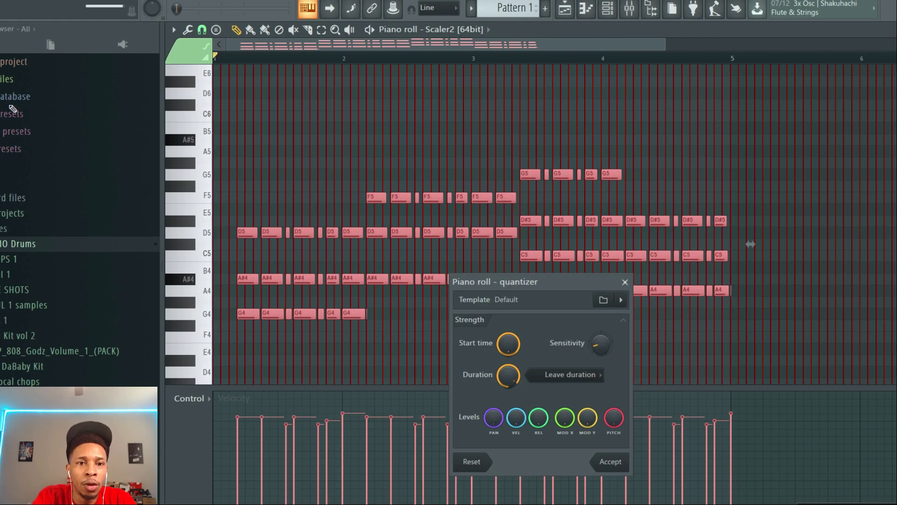
click(615, 465)
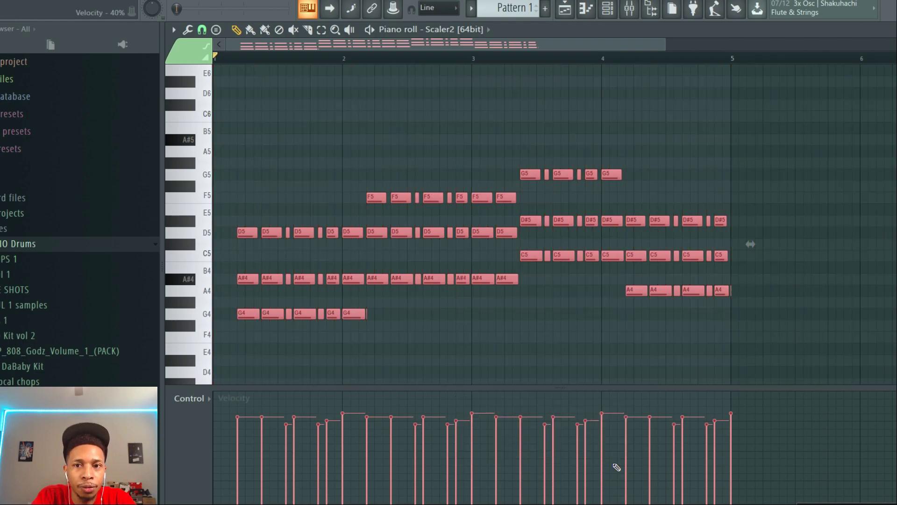
drag(248, 316, 213, 316)
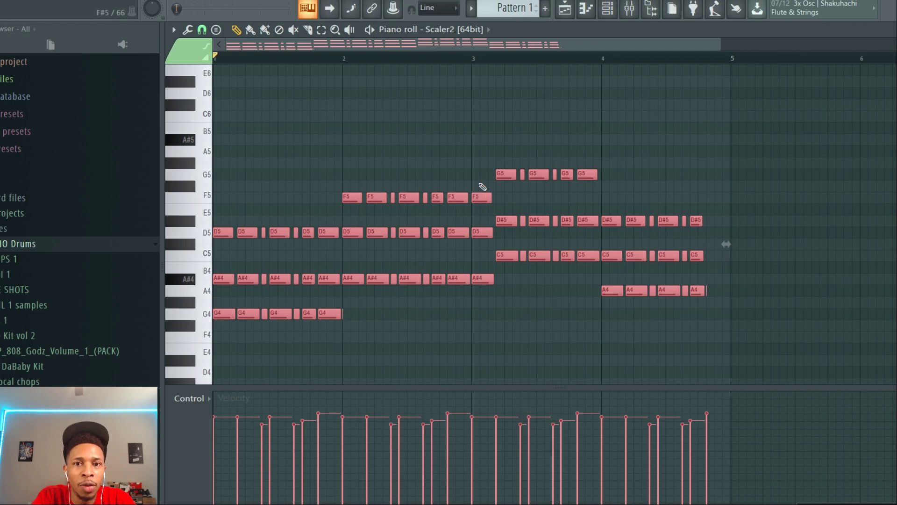
Step: Replace the chord at the start of bar 3 with the C5–D#5–G5 group that follows and duplicate the group's last chord
drag(479, 166, 482, 292)
key(Delete)
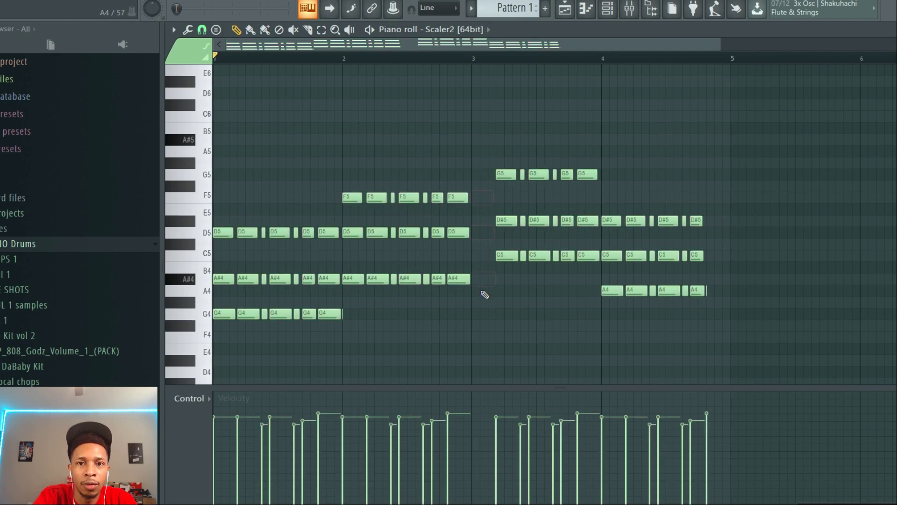
drag(486, 137, 584, 267)
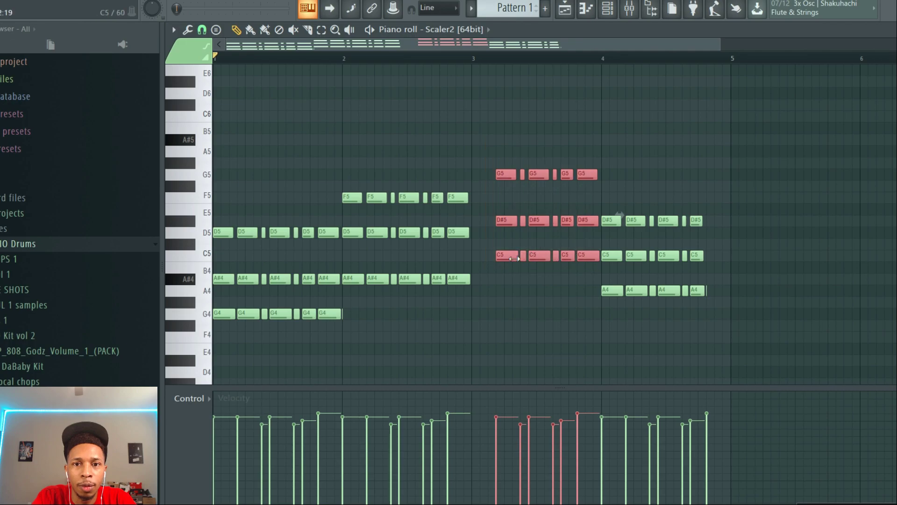
drag(509, 256, 486, 256)
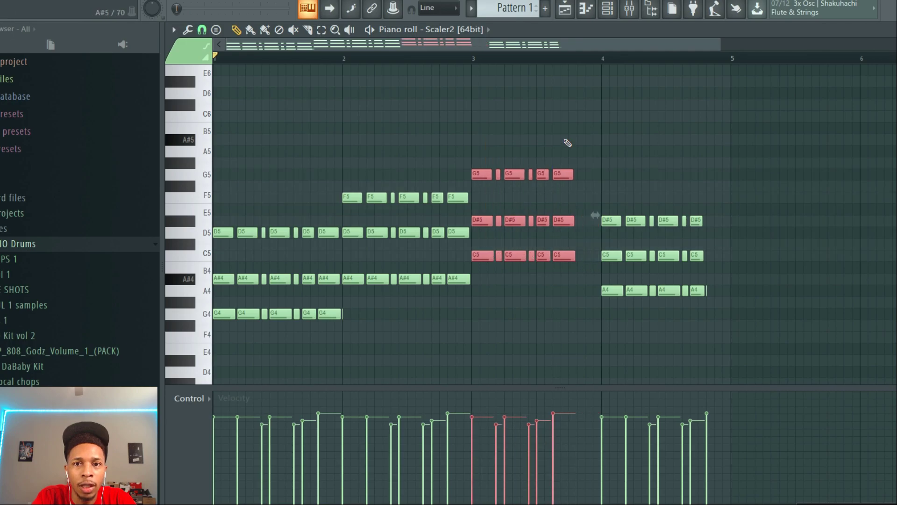
drag(565, 136, 574, 263)
key(ctrl+b)
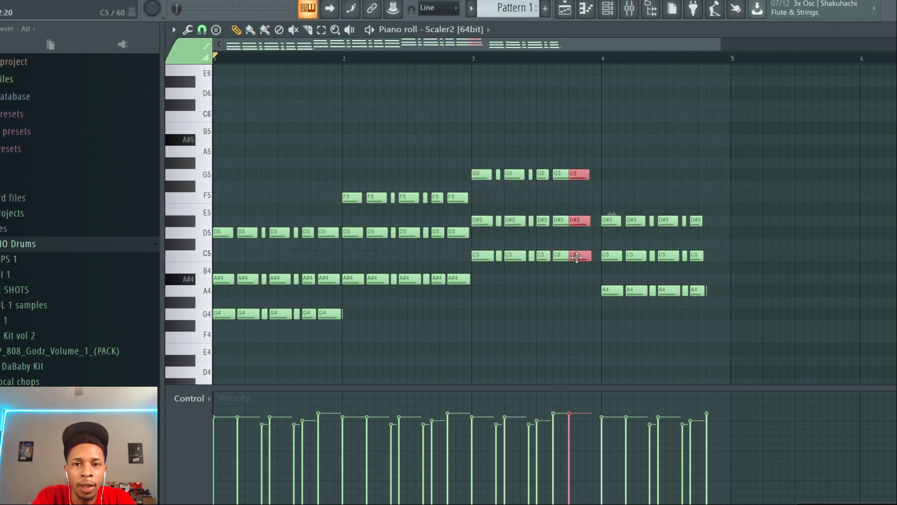
Step: Reduce bar 4 to two spaced A4–C5–D#5 chords, duplicate the pair to extend the rhythm and play the pattern
drag(698, 193, 637, 188)
key(Delete)
mouse_move(646, 332)
mouse_down()
mouse_move(602, 192)
mouse_move(636, 222)
mouse_up()
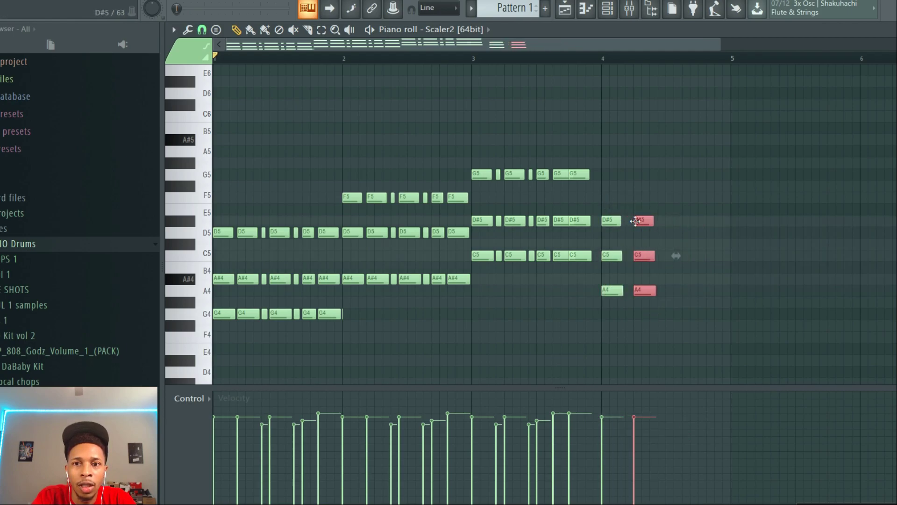
drag(700, 299, 611, 190)
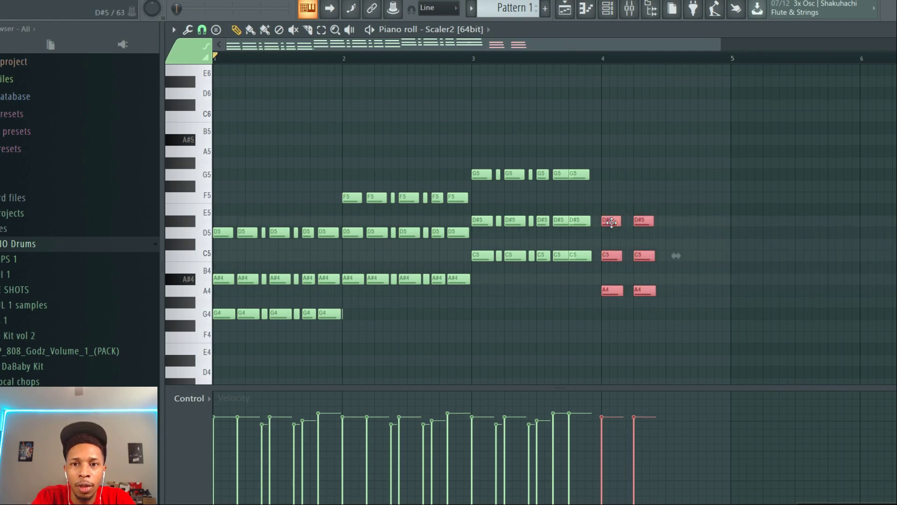
key(ctrl+b)
key(space)
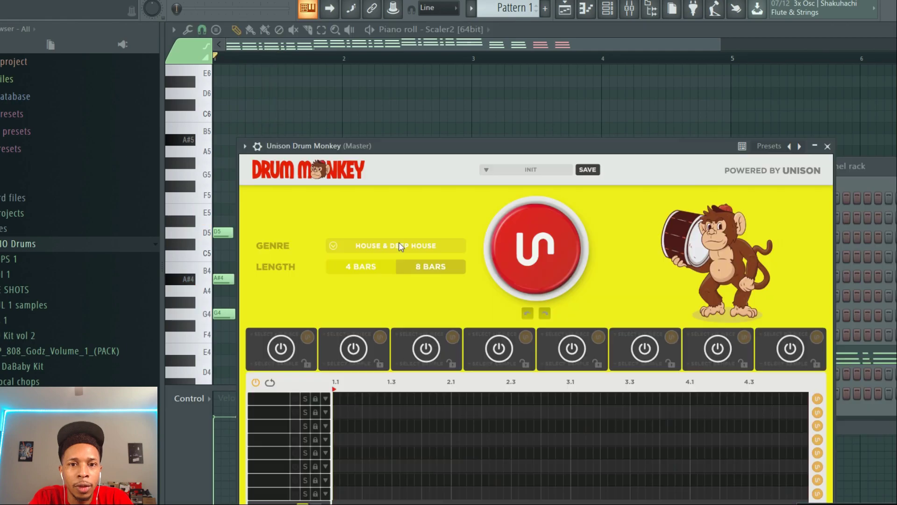
Step: Set Drum Monkey's genre to Dancehall & Afrobeats, generate a groove and play it with the pattern
click(399, 243)
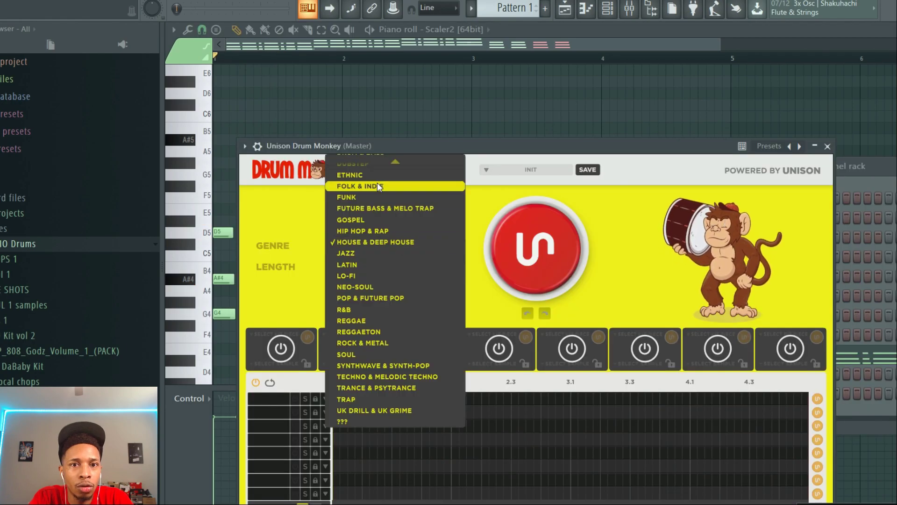
scroll(377, 182, up, 3)
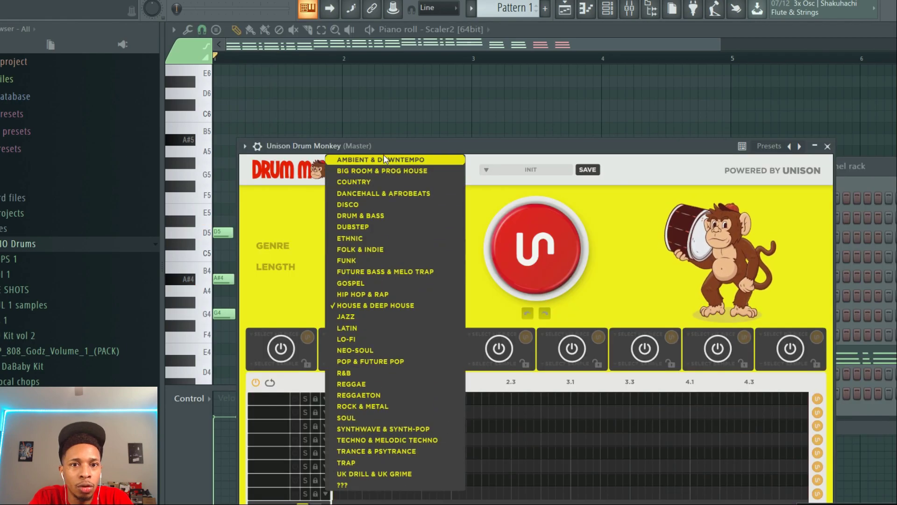
click(377, 193)
click(536, 255)
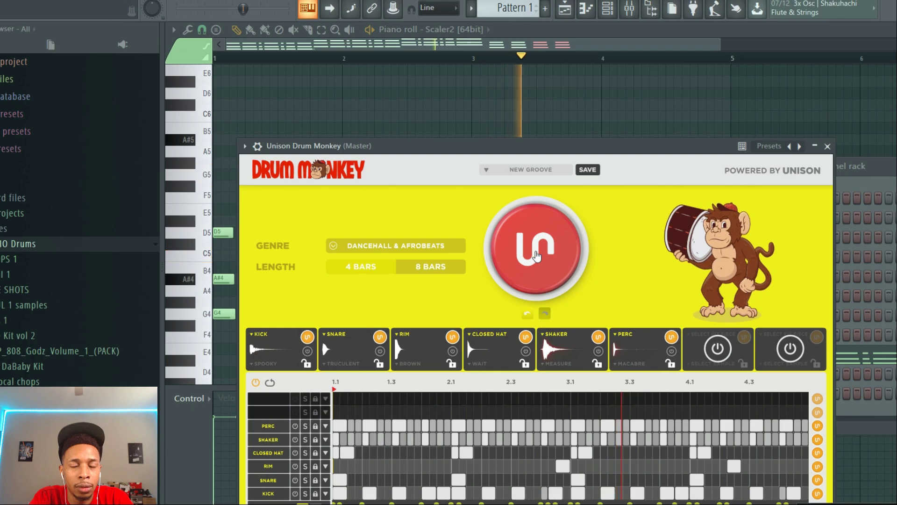
key(space)
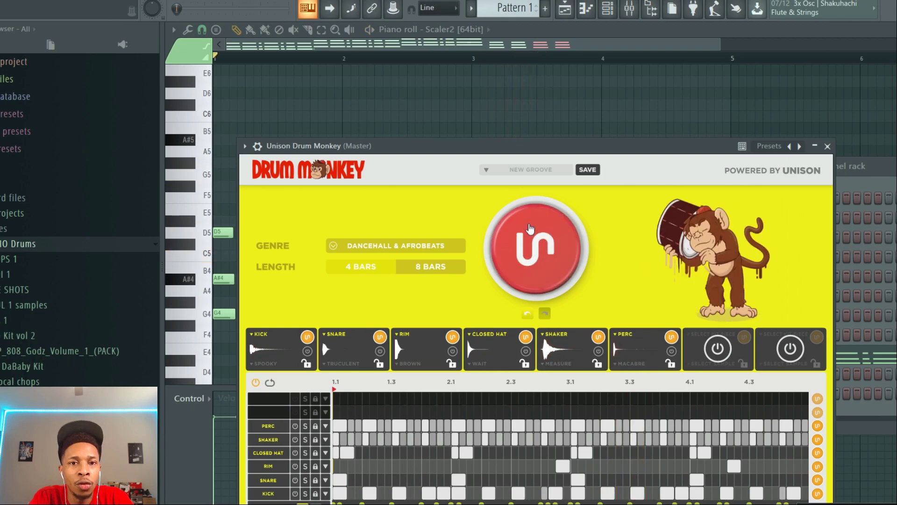
Step: Generate a different Dancehall & Afrobeats groove in Drum Monkey and audition it against the melody
click(530, 228)
key(space)
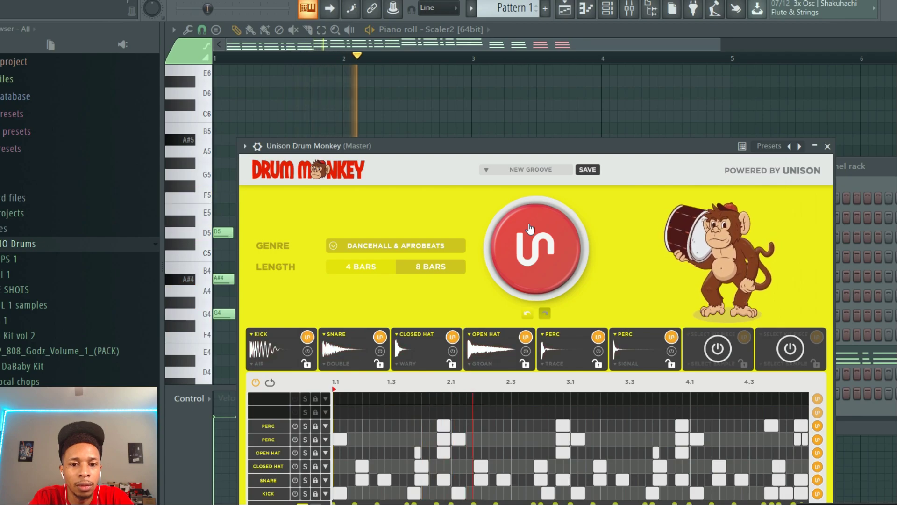
key(space)
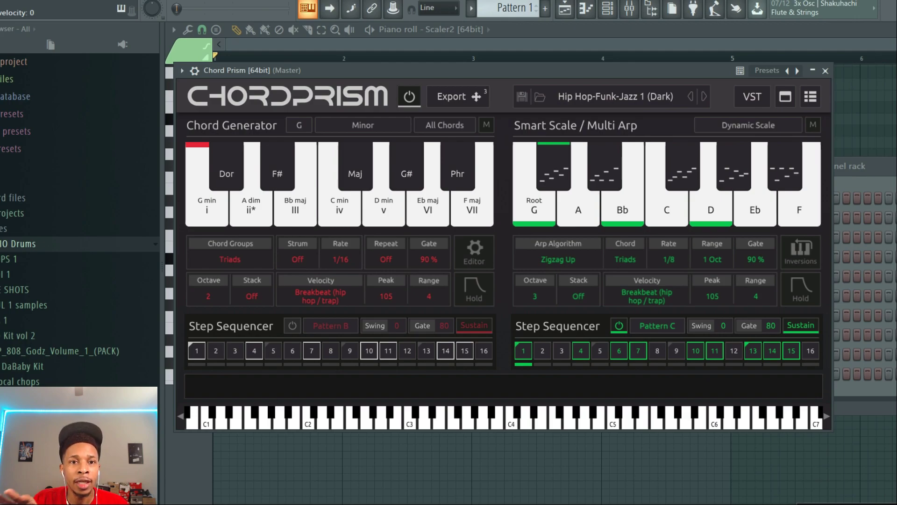
Step: Set Chord Prism's Chord Generator key to E and record a chord take as notes and automation
click(305, 122)
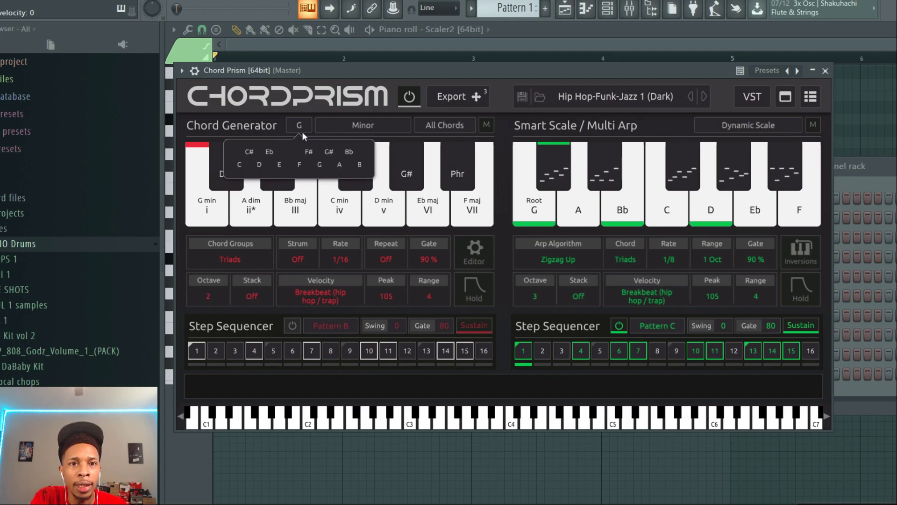
click(283, 147)
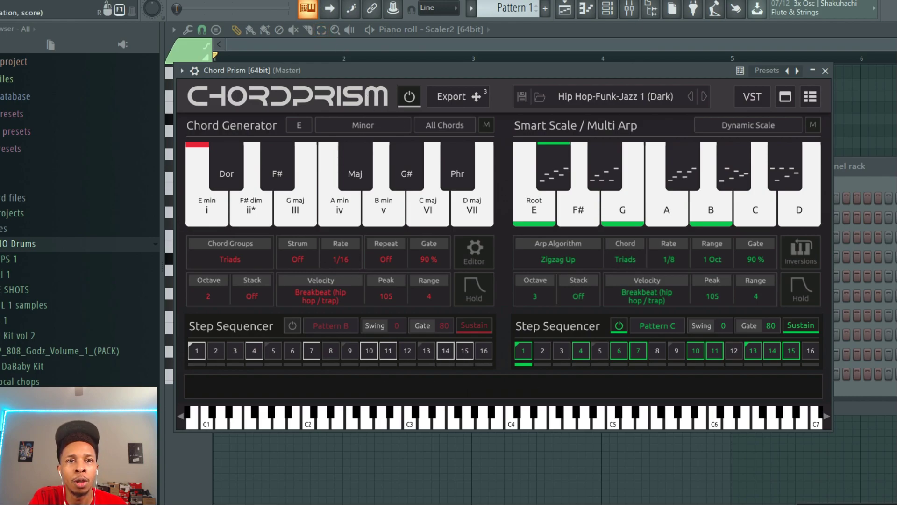
click(240, 0)
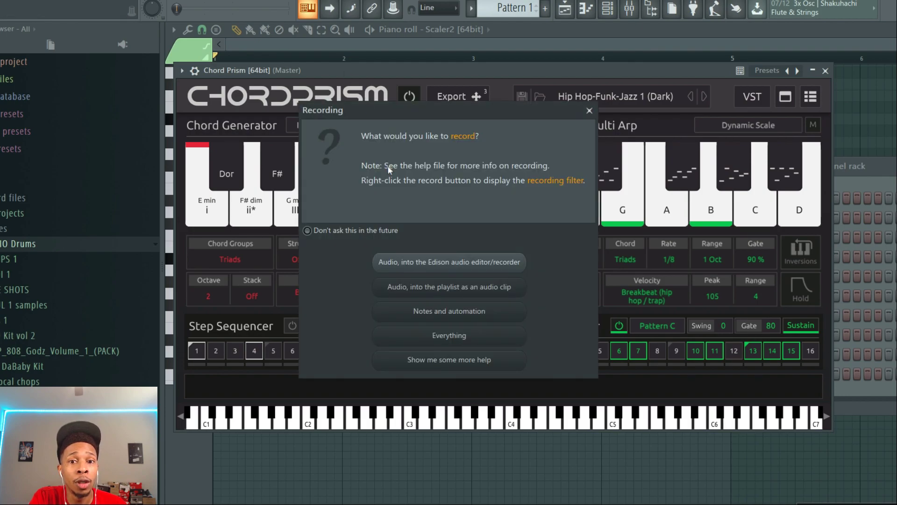
click(422, 310)
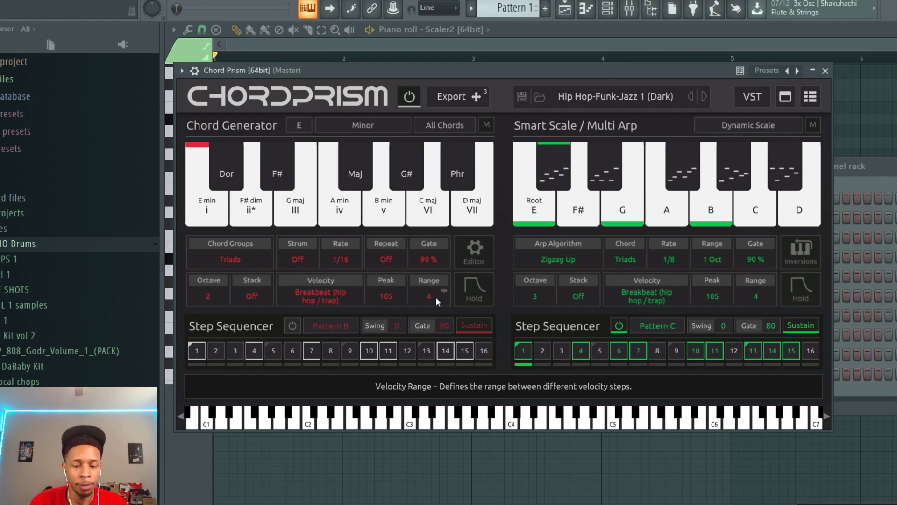
key(space)
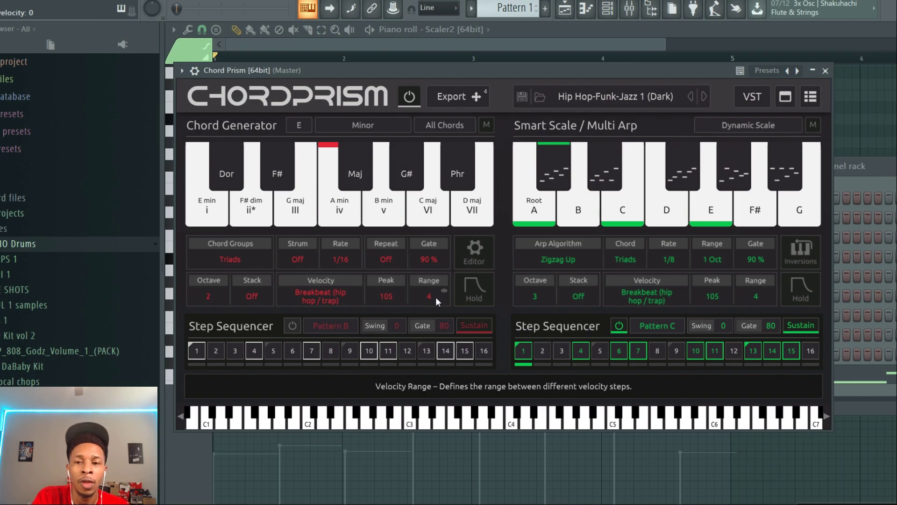
Step: Export the recorded MIDI from Chord Prism onto the Scaler2 channel and open the Scaler2 piano roll
click(861, 382)
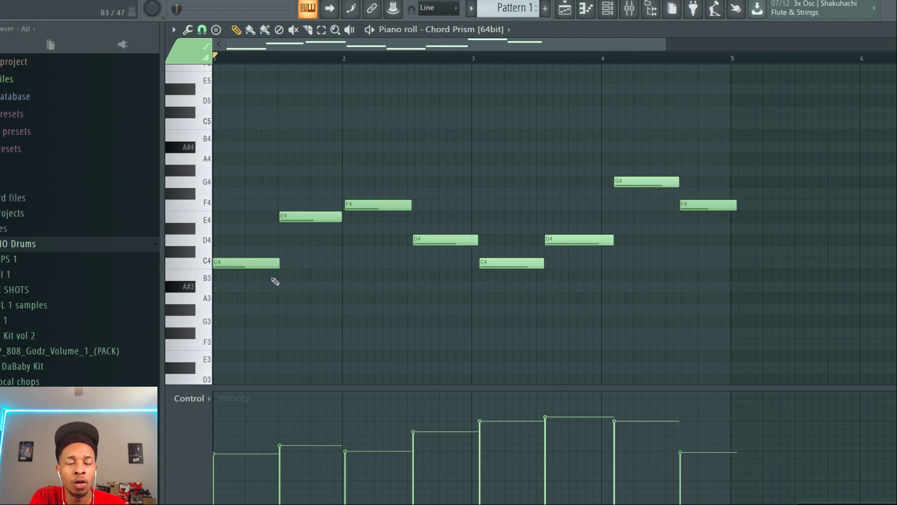
key(F6)
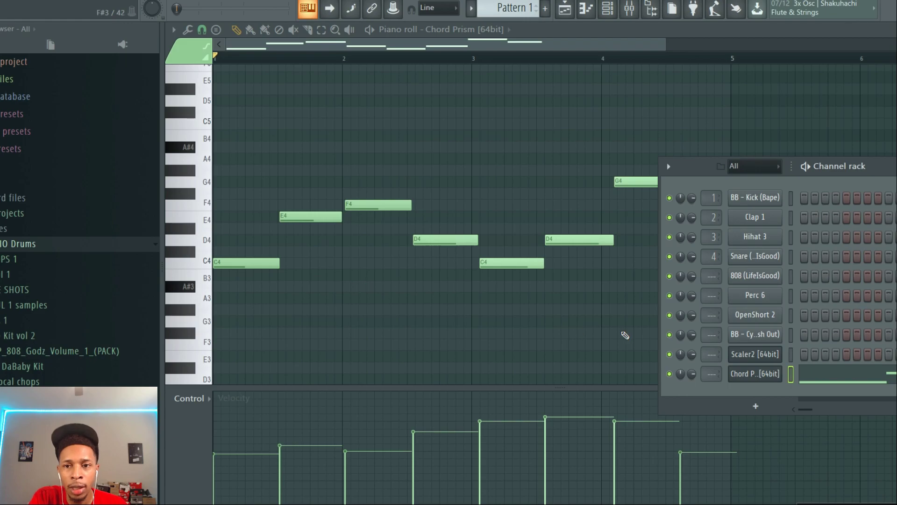
click(755, 374)
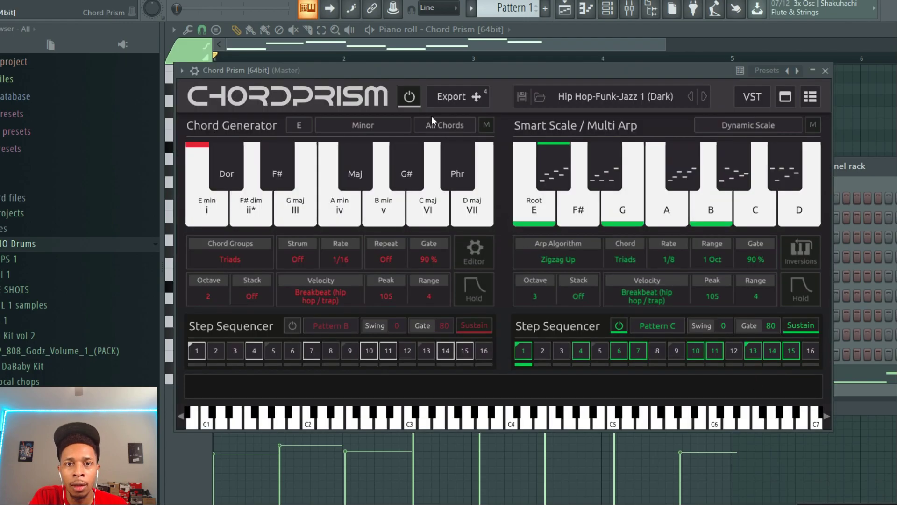
click(642, 209)
click(705, 82)
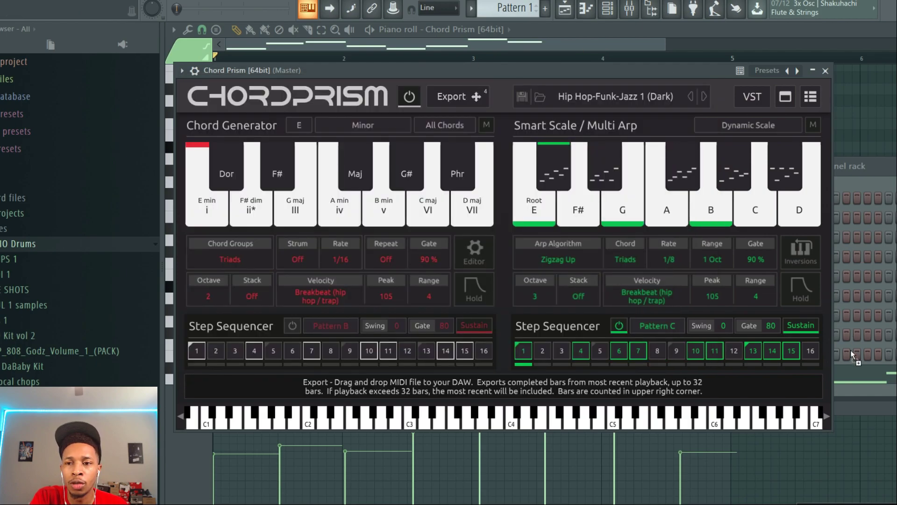
drag(851, 351, 850, 352)
click(817, 358)
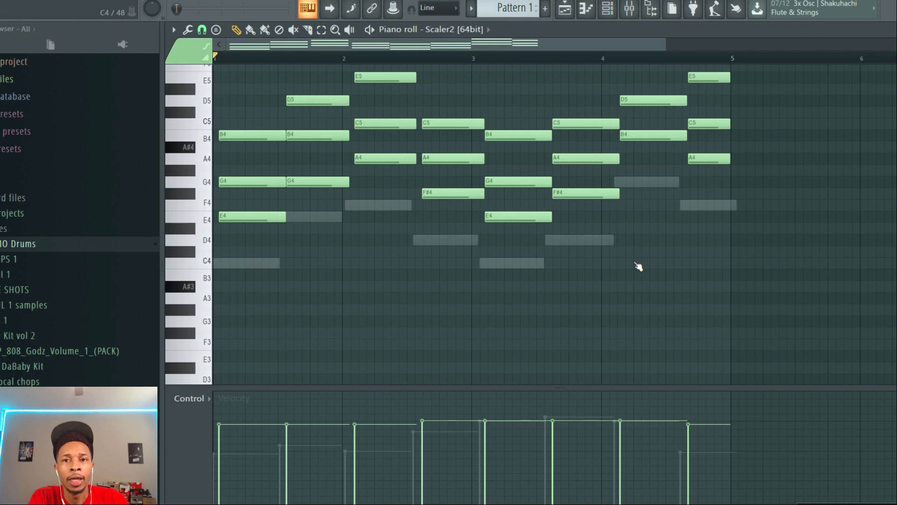
Step: Shift all Scaler2 notes so the first chord starts at bar 1 and quantize them with the Default template
drag(827, 279, 205, 292)
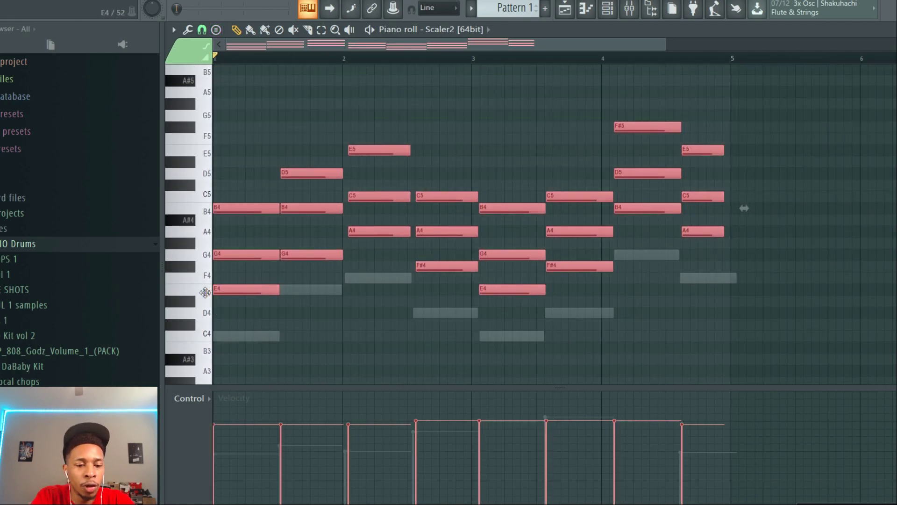
key(alt+q)
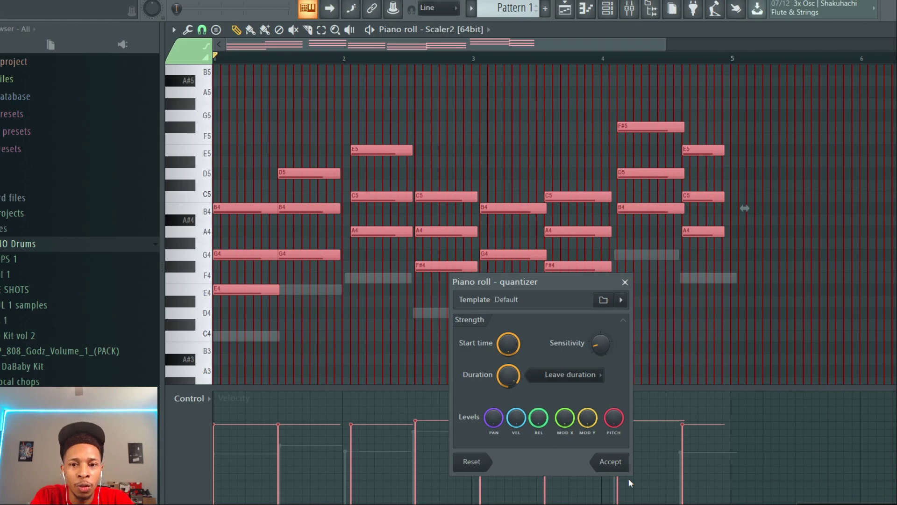
click(611, 461)
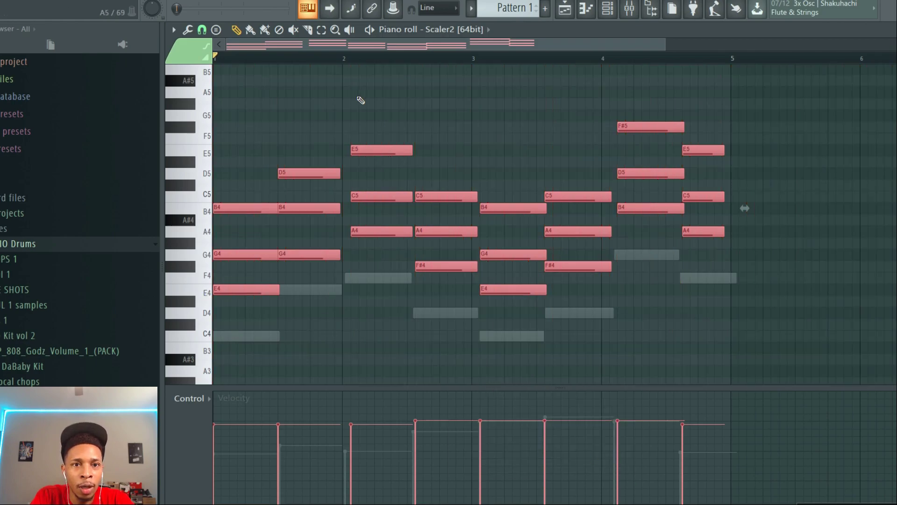
Step: Move the chords from bar 2 onward back onto the half-bar grid lines and lengthen the last A4–C5–E5 chord
drag(376, 101, 377, 232)
drag(459, 142, 440, 268)
drag(491, 169, 502, 291)
drag(563, 144, 559, 266)
drag(647, 83, 638, 208)
drag(706, 99, 714, 264)
drag(699, 231, 683, 231)
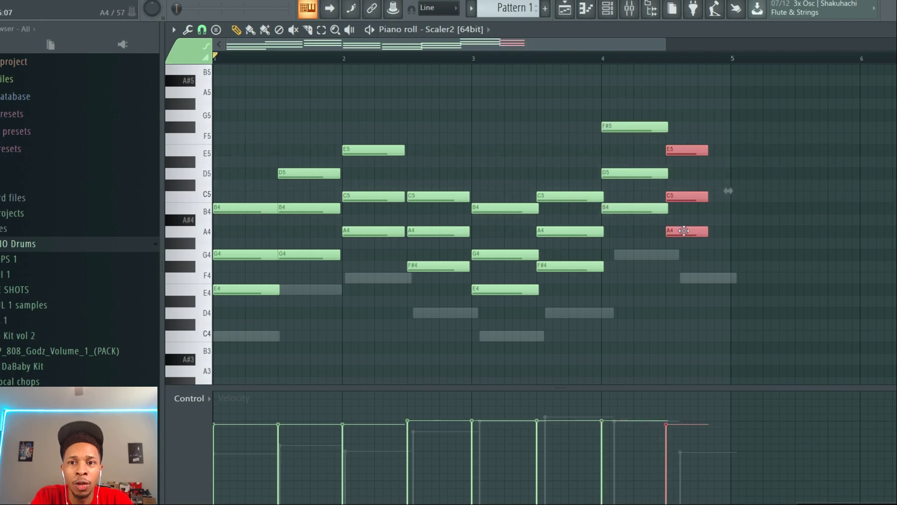
drag(708, 150, 726, 153)
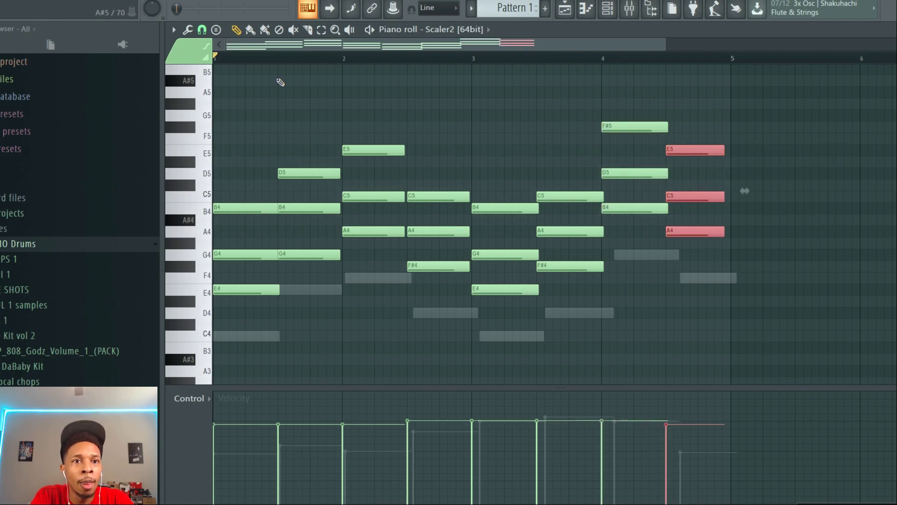
Step: Set the piano roll's scale highlighting root note to E
click(173, 29)
mouse_move(236, 106)
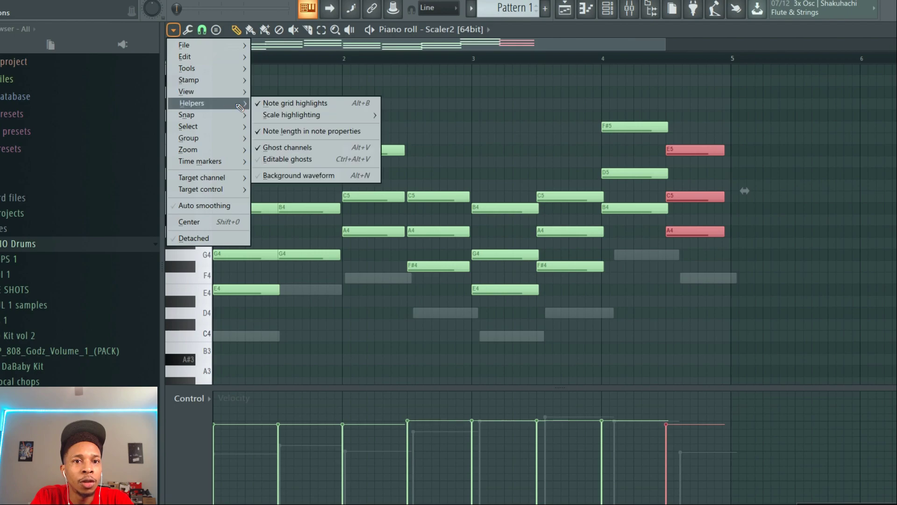
mouse_move(299, 115)
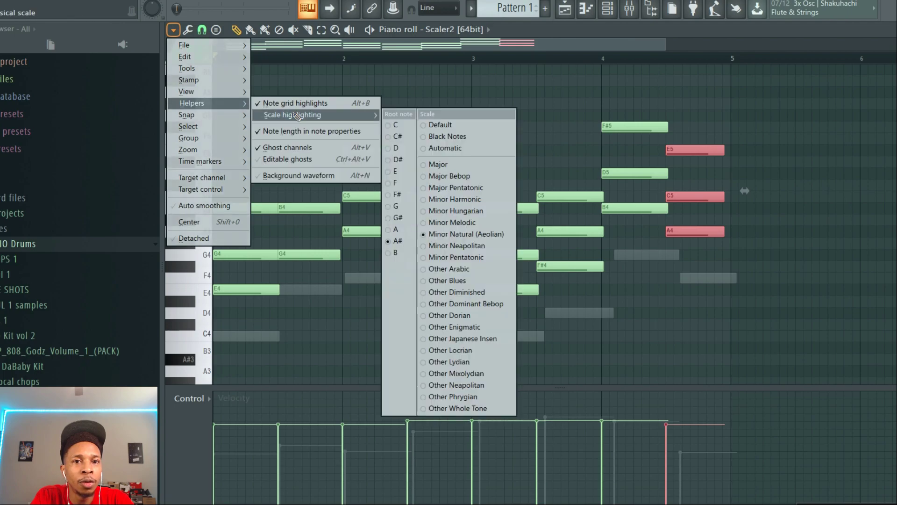
click(401, 177)
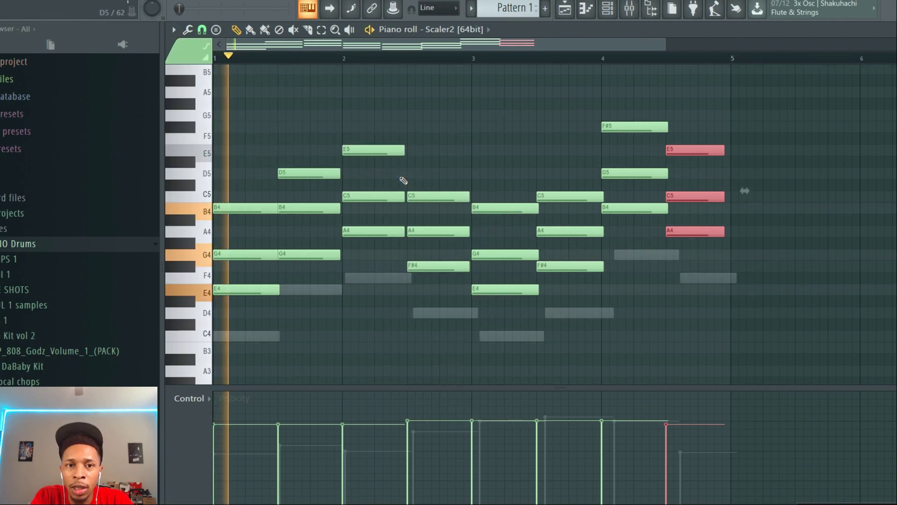
Step: Show the channel rack, mute the Chord Prism channel and play the Scaler2 chords
key(F6)
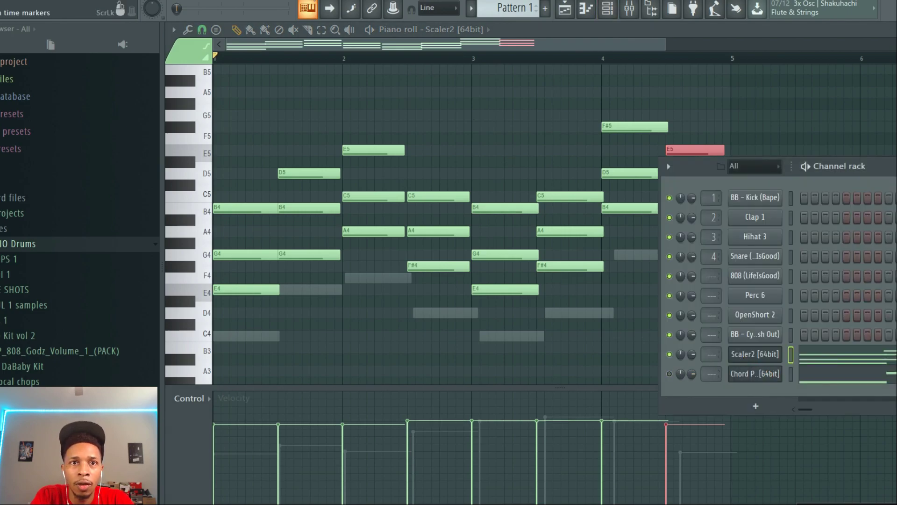
key(space)
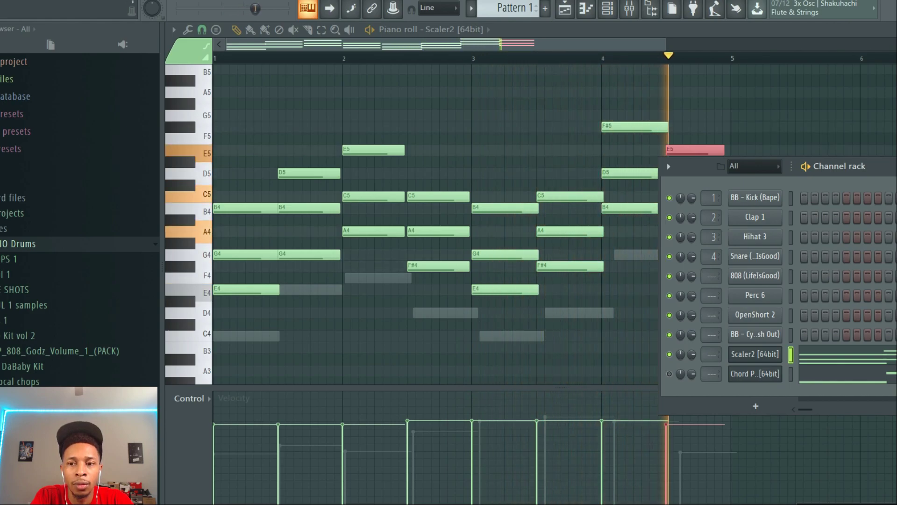
key(space)
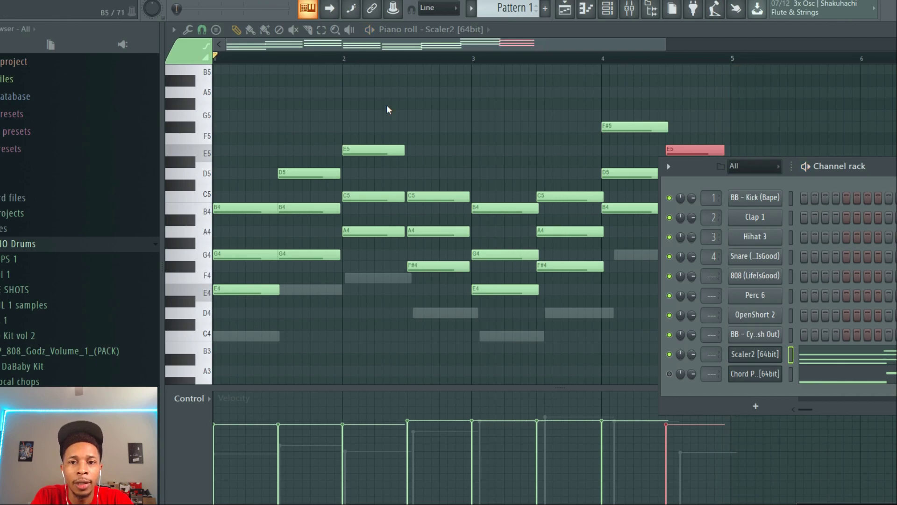
Step: Cut the notes from both the Scaler2 and Chord Prism channels
right_click(752, 358)
click(839, 356)
right_click(768, 376)
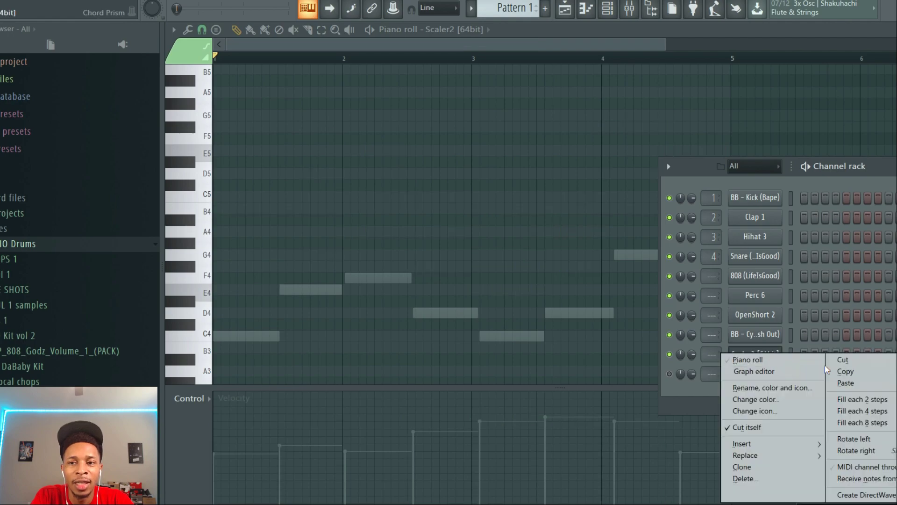
click(838, 364)
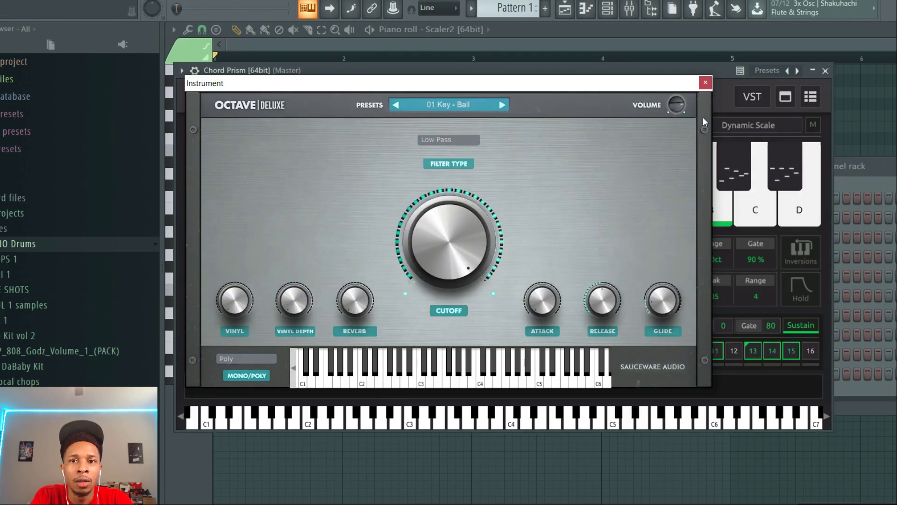
Step: Close the Octave Deluxe window, enable the Chord Generator's step sequencer in Chord Prism and record notes and automation
click(705, 83)
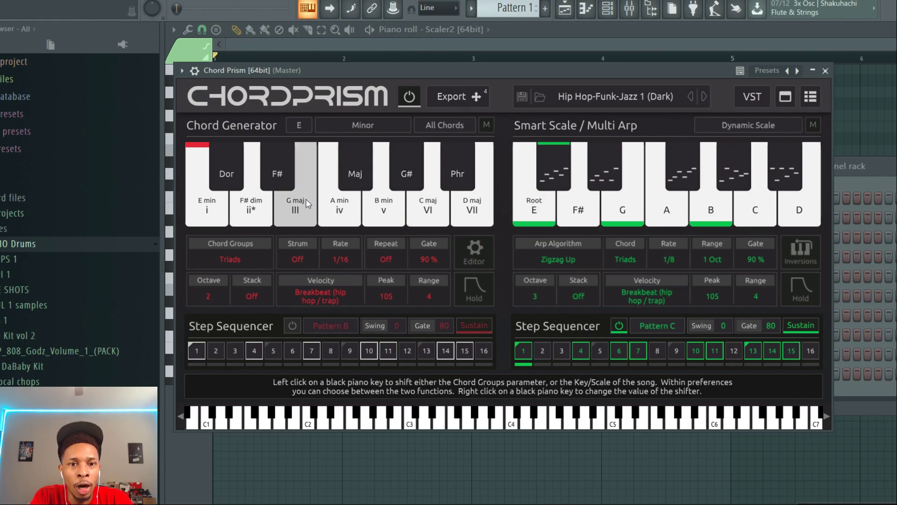
click(287, 329)
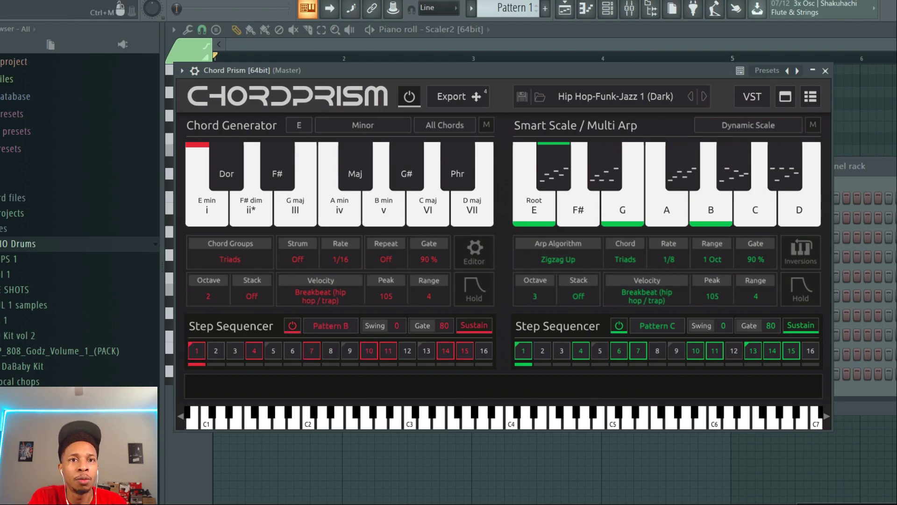
click(241, 0)
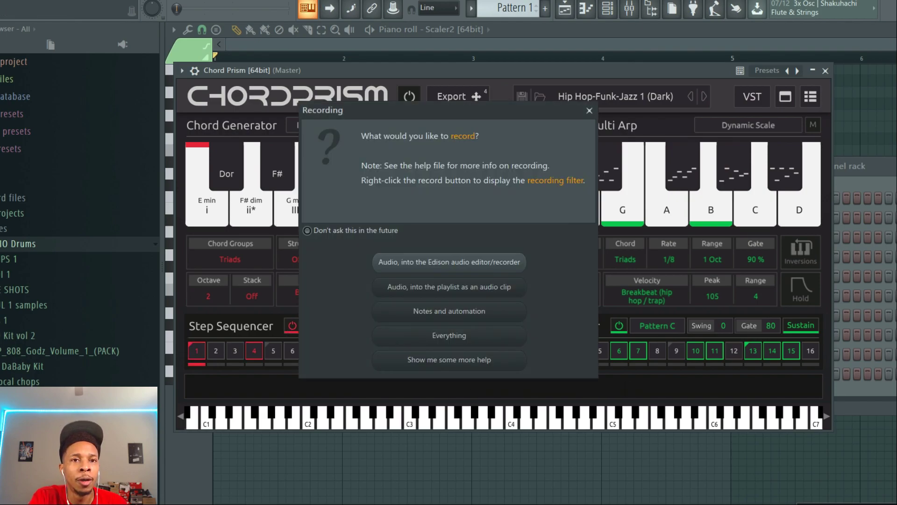
click(418, 313)
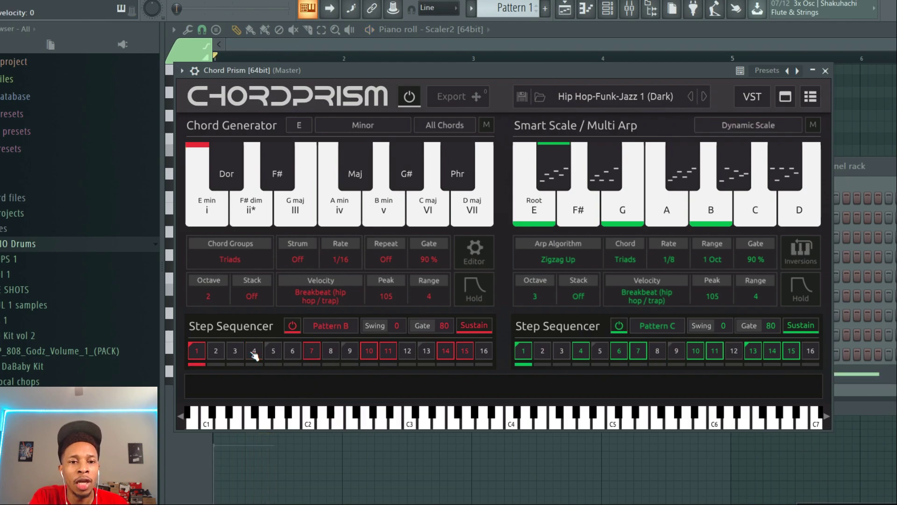
Step: In the Chord Generator's step sequencer, turn on steps 8, 9, 12 and 13 and turn off steps 7, 10 and 11
click(331, 355)
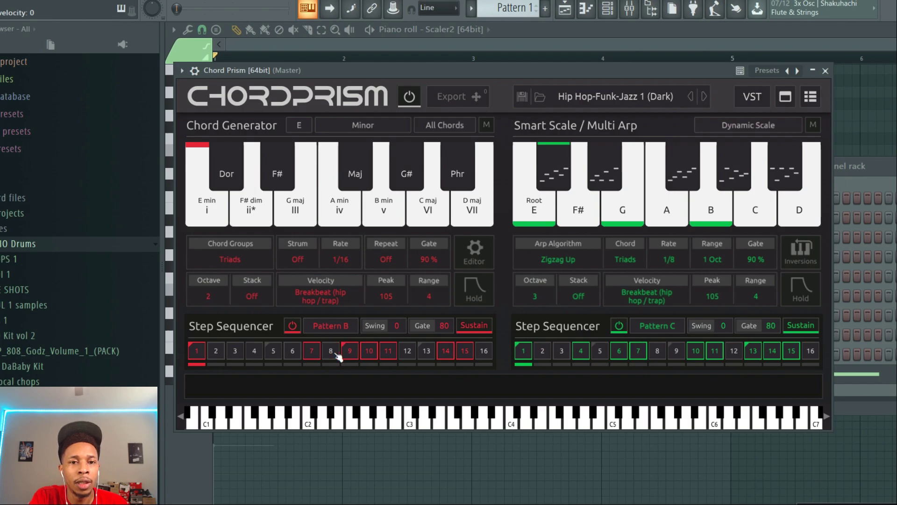
click(313, 354)
click(370, 351)
click(388, 352)
click(408, 352)
click(426, 353)
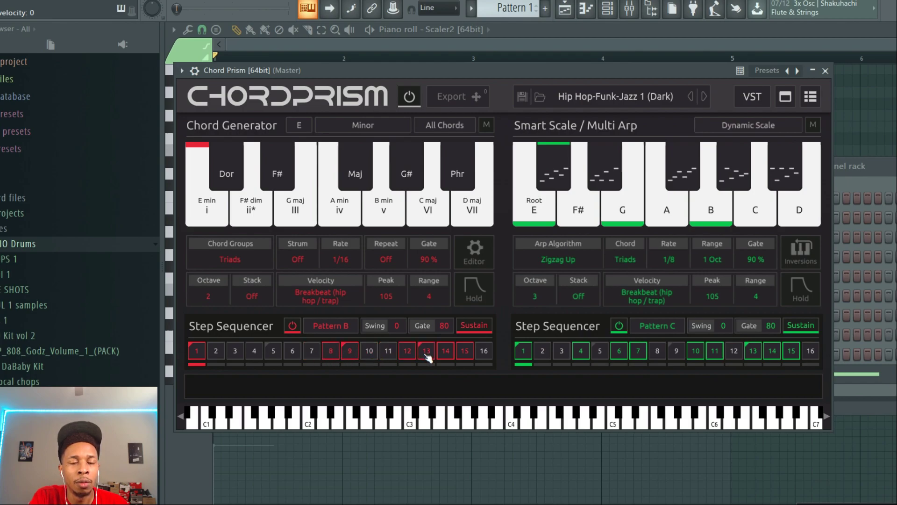
Step: Turn off steps 12 to 15 in the Chord Generator's step sequencer
click(446, 356)
click(427, 355)
click(408, 357)
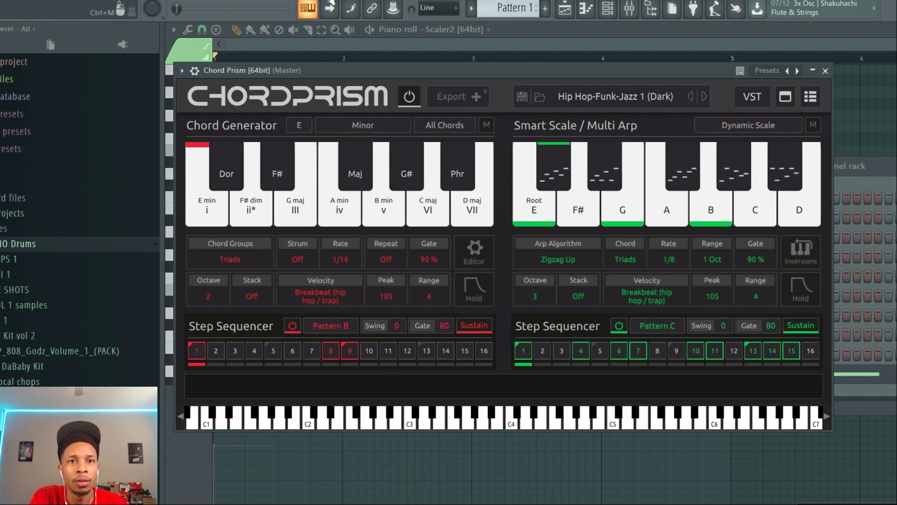
Step: Bring the channel rack forward and cut the notes from the Chord Prism channel
click(854, 393)
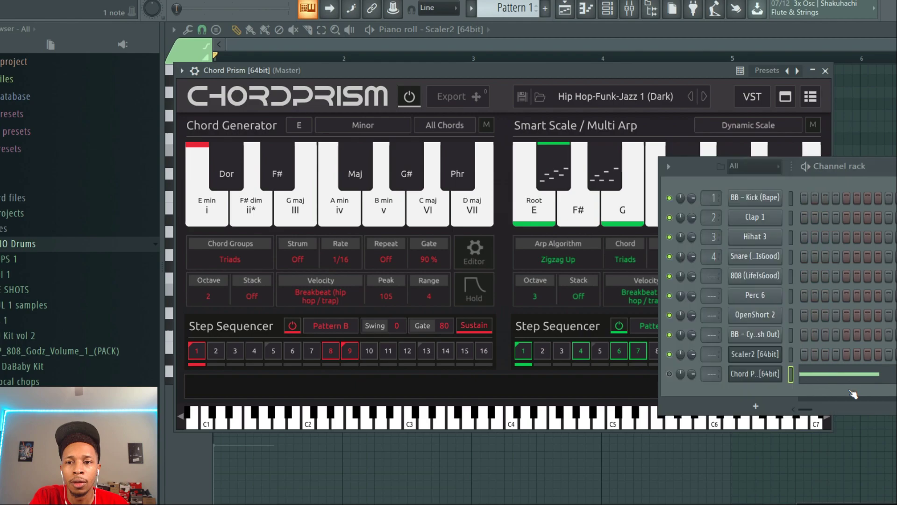
right_click(762, 376)
click(835, 364)
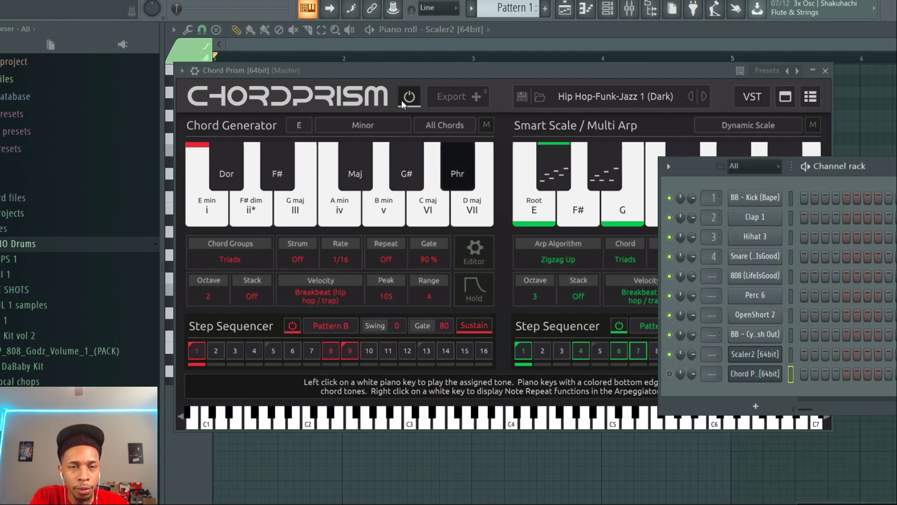
Step: Record notes and automation for a four-bar Chord Prism take moving from E minor to G major, and stop playback
key(r)
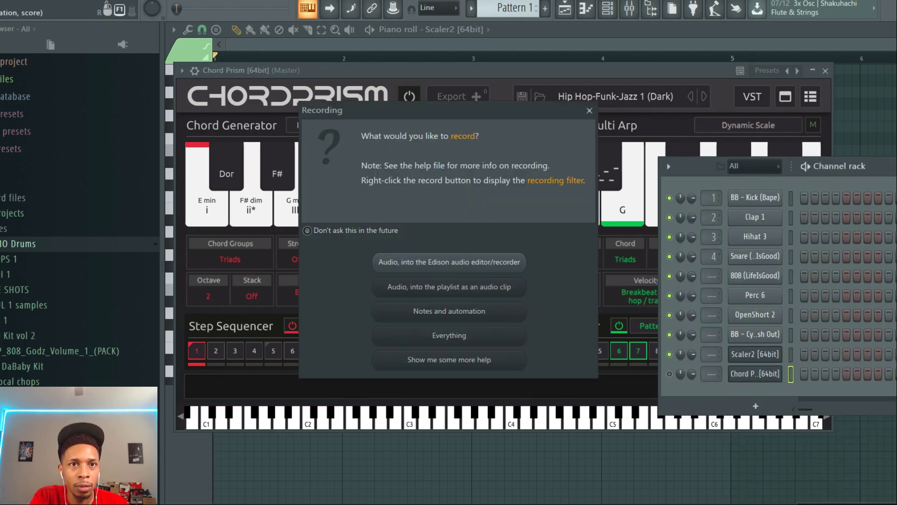
click(457, 311)
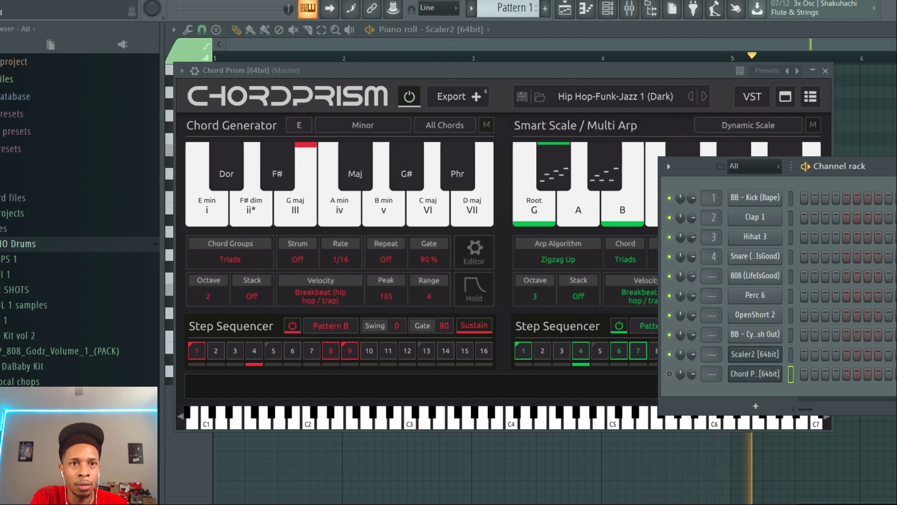
key(space)
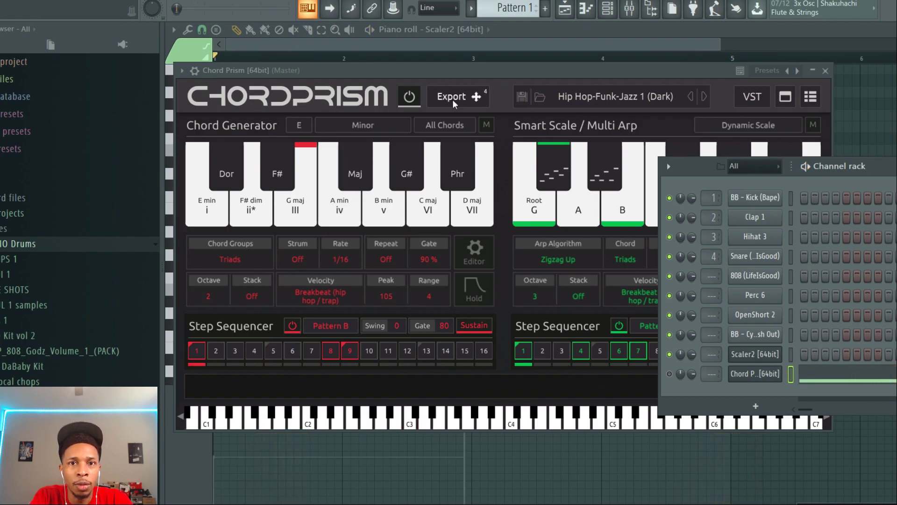
Step: Export the recorded MIDI from Chord Prism onto the Scaler2 channel and play the chords back in the piano roll
drag(453, 100, 689, 290)
drag(850, 379, 849, 355)
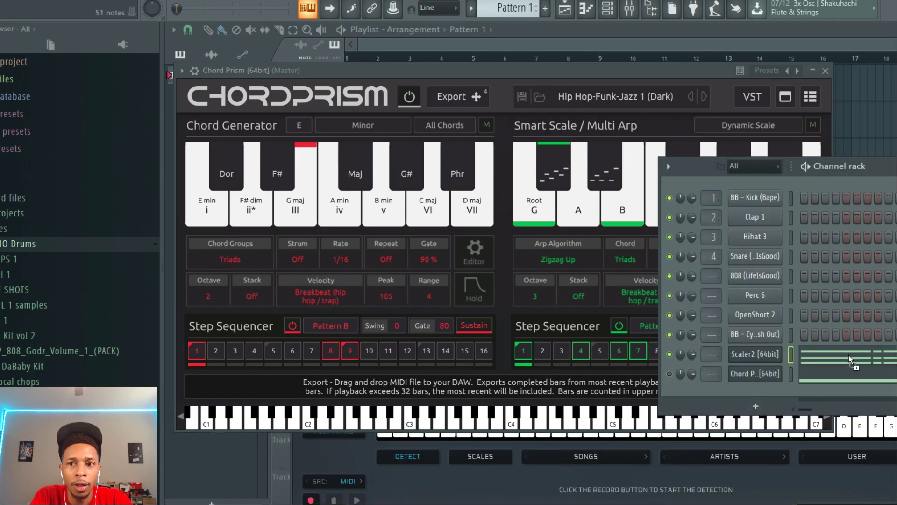
key(space)
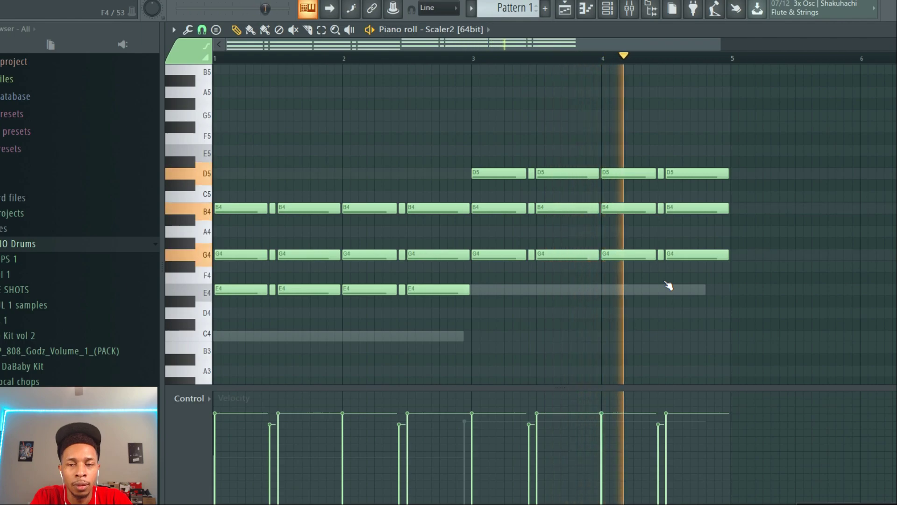
key(space)
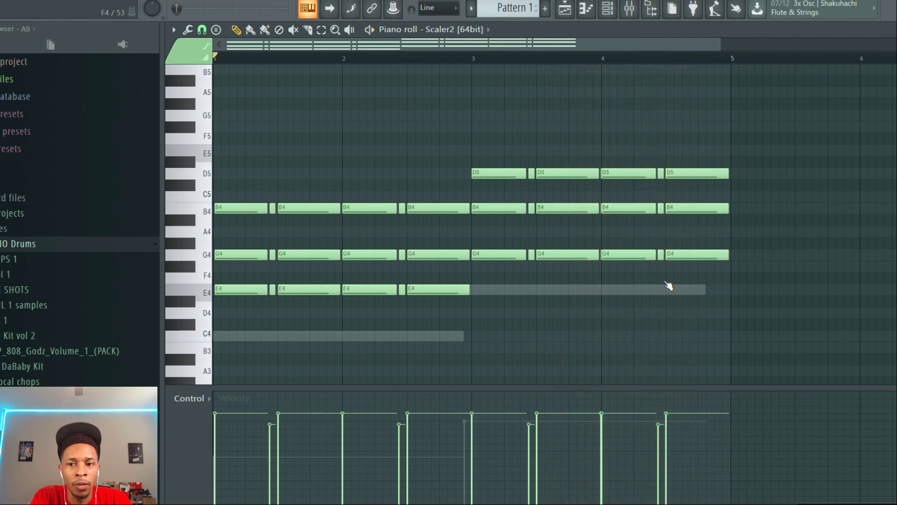
Step: Cut the notes from the Scaler2 channel and from the Chord Prism channel
key(F6)
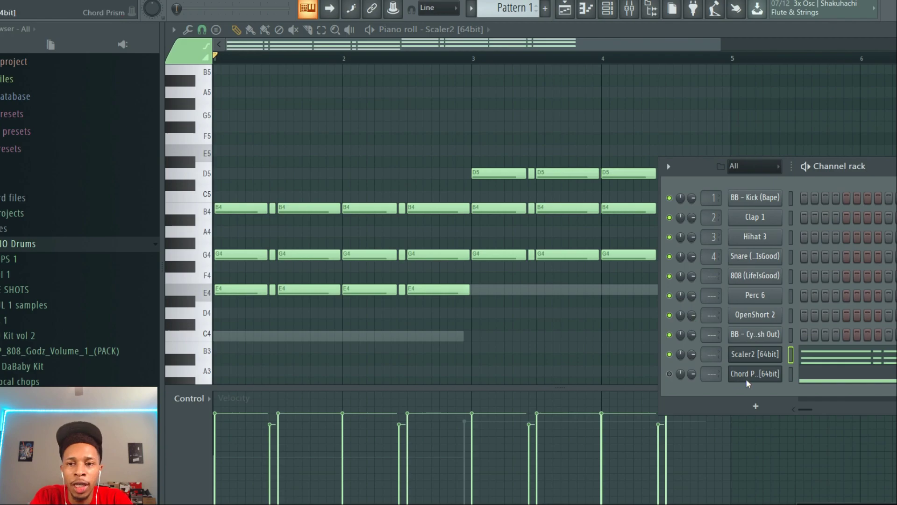
right_click(772, 371)
click(837, 356)
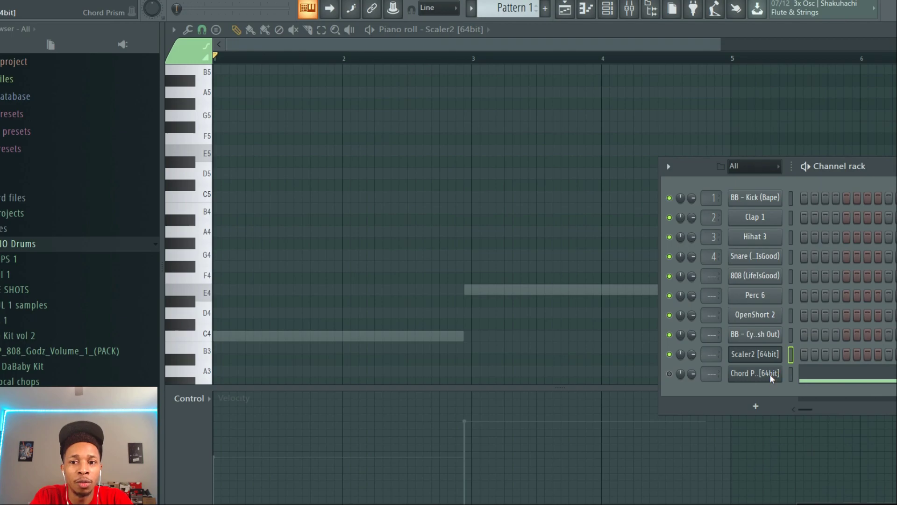
click(770, 374)
click(803, 389)
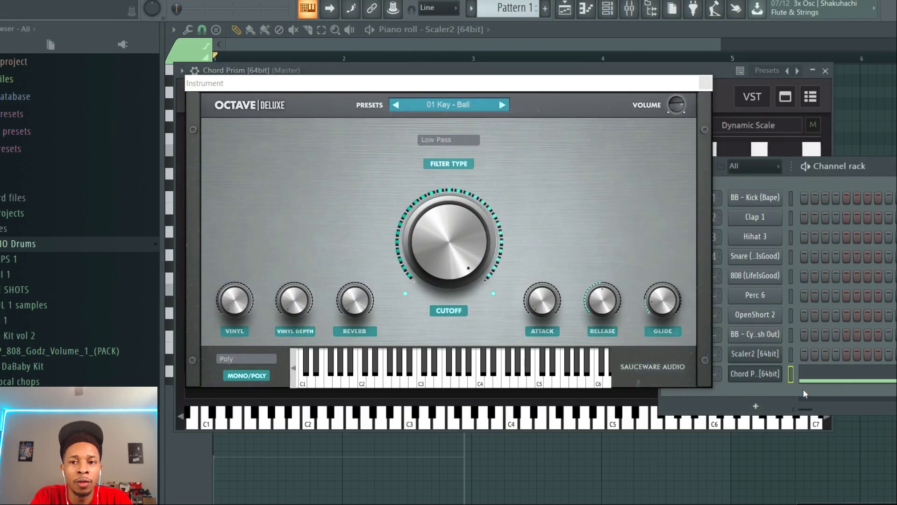
right_click(752, 374)
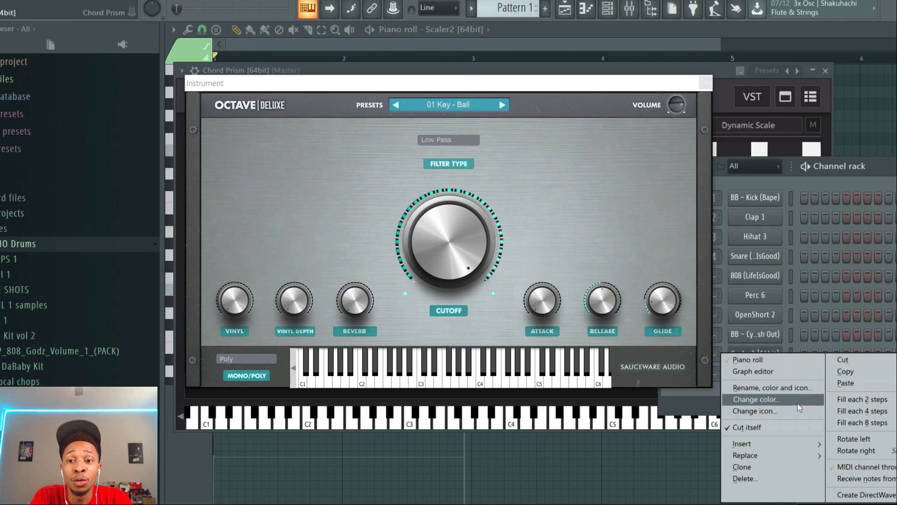
click(790, 277)
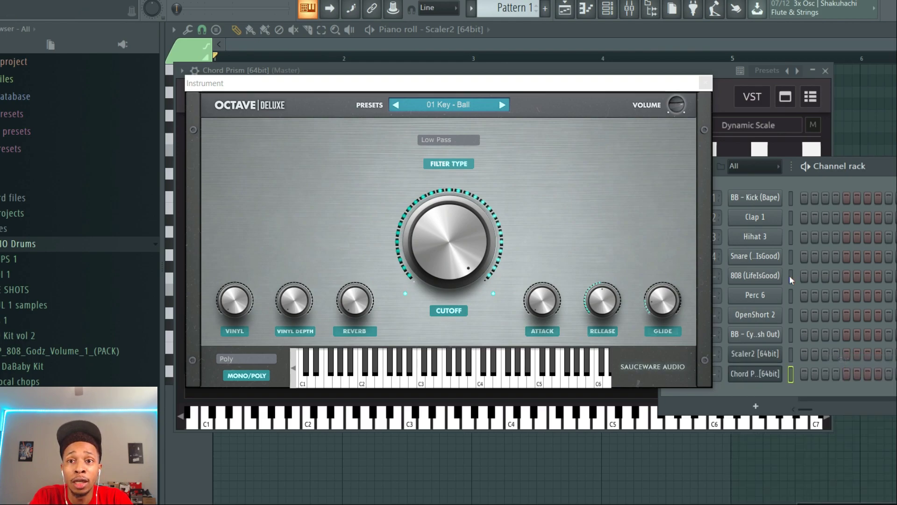
Step: Close the Octave Deluxe window and record notes and automation for a four-bar take with E minor, G major and A minor chords plus arpeggios
click(706, 84)
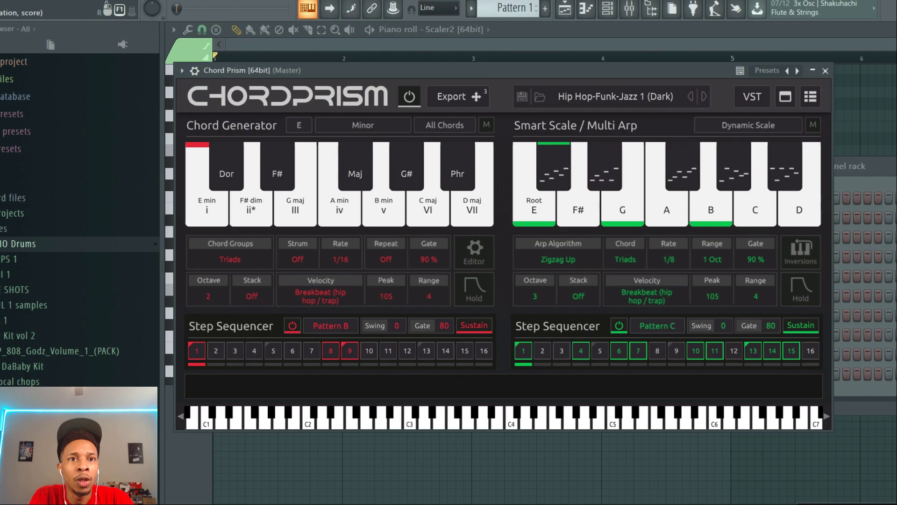
click(243, 0)
click(416, 309)
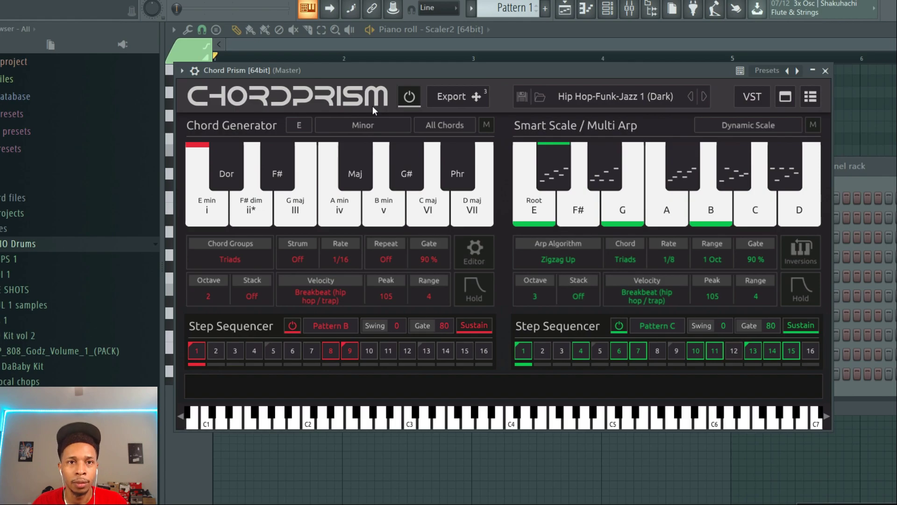
key(space)
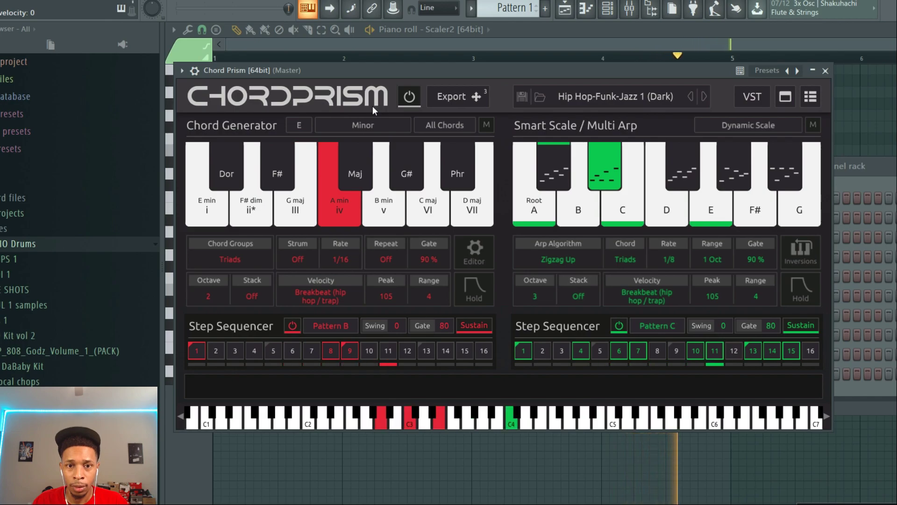
key(space)
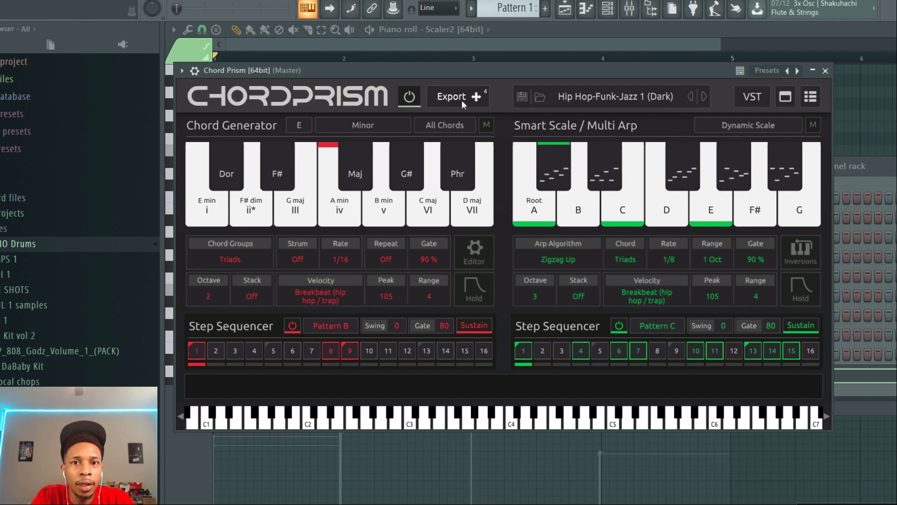
Step: Export the four-bar chord and arpeggio MIDI from Chord Prism onto the Scaler2 channel and view it in the piano roll
drag(486, 97, 626, 208)
drag(855, 348, 840, 354)
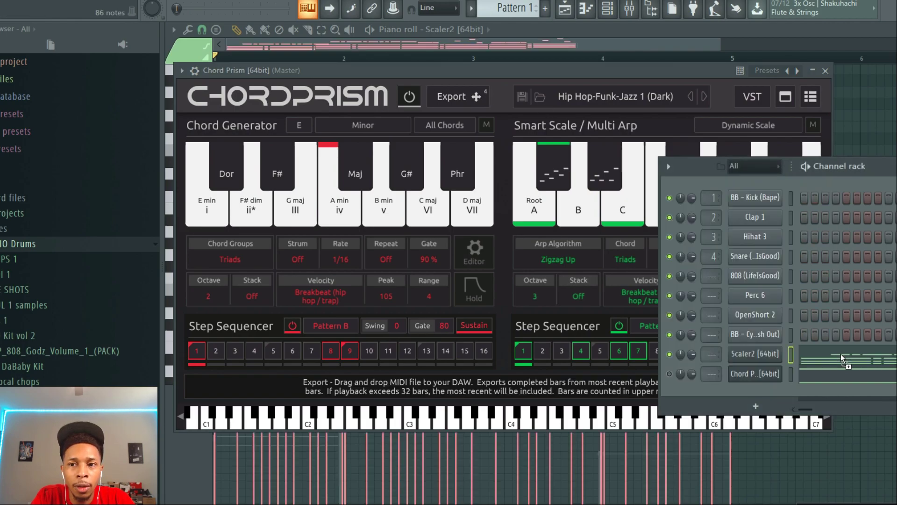
scroll(605, 287, up, 5)
scroll(605, 288, down, 5)
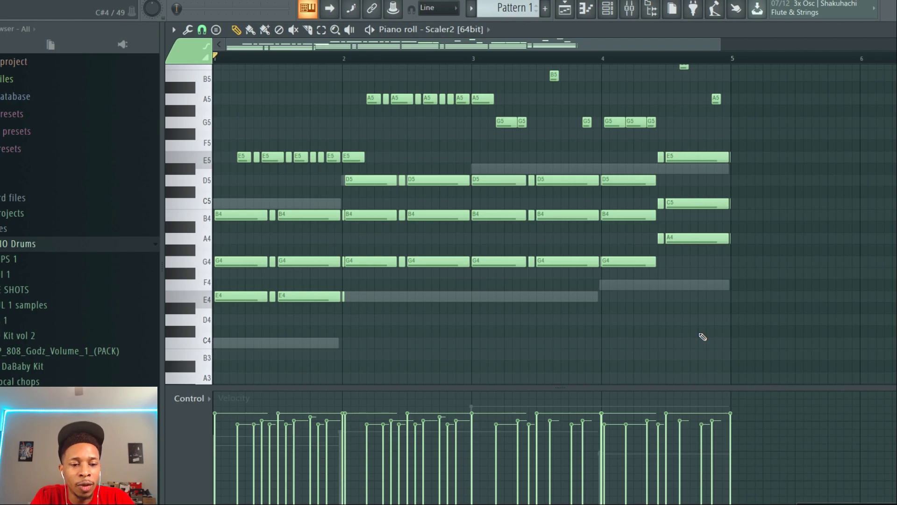
Step: Quantize all Scaler2 notes with the Default template and Leave duration, and play the result
key(alt+a)
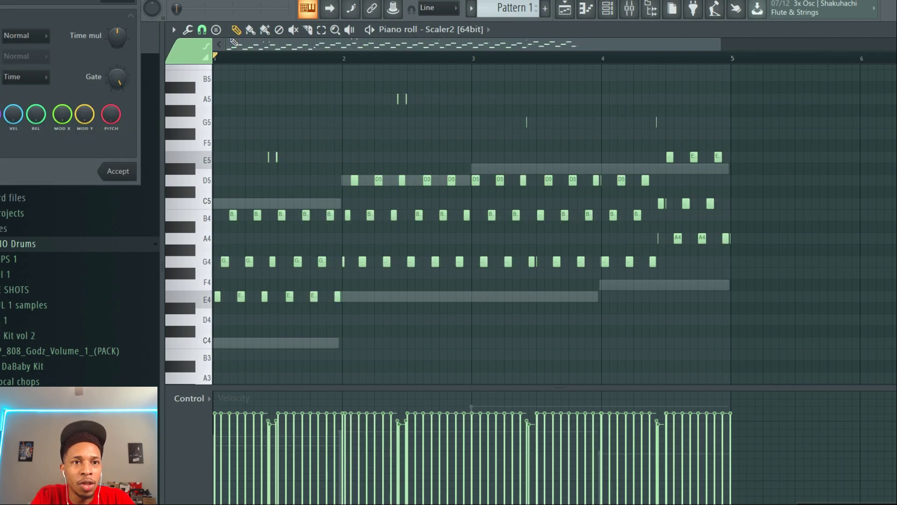
key(Escape)
key(ctrl+a)
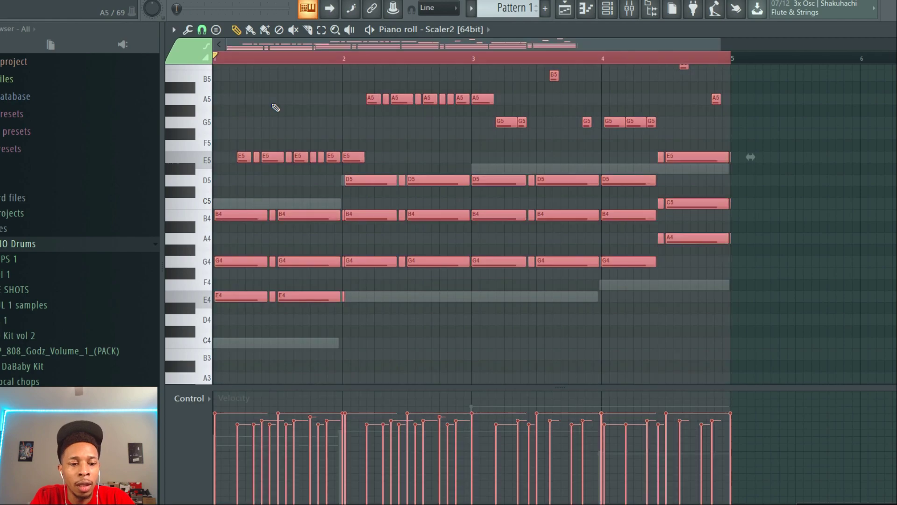
key(alt+q)
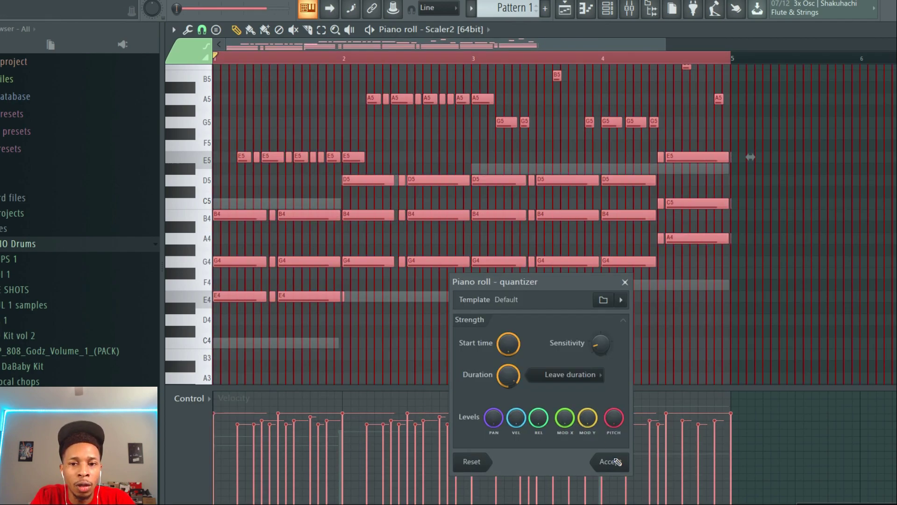
click(610, 461)
key(space)
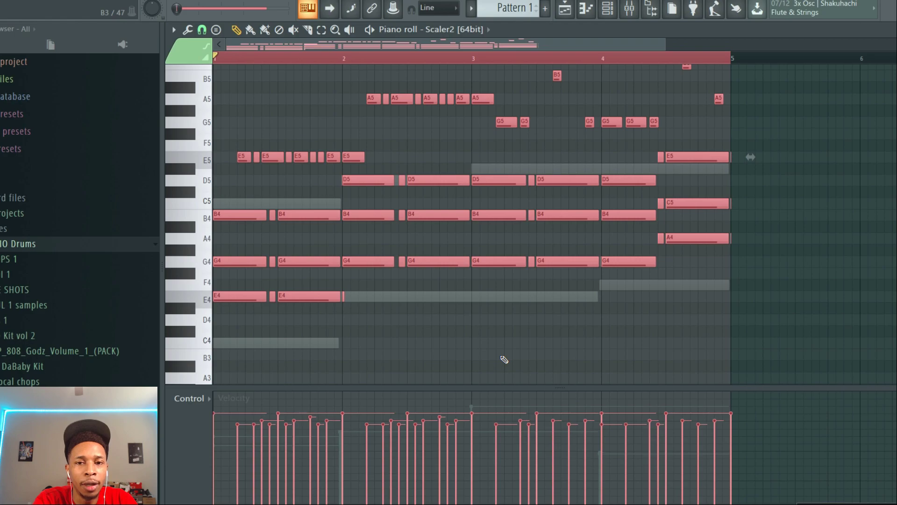
Step: Reopen Chord Prism from the channel rack and close the Octave Deluxe window covering it
key(F6)
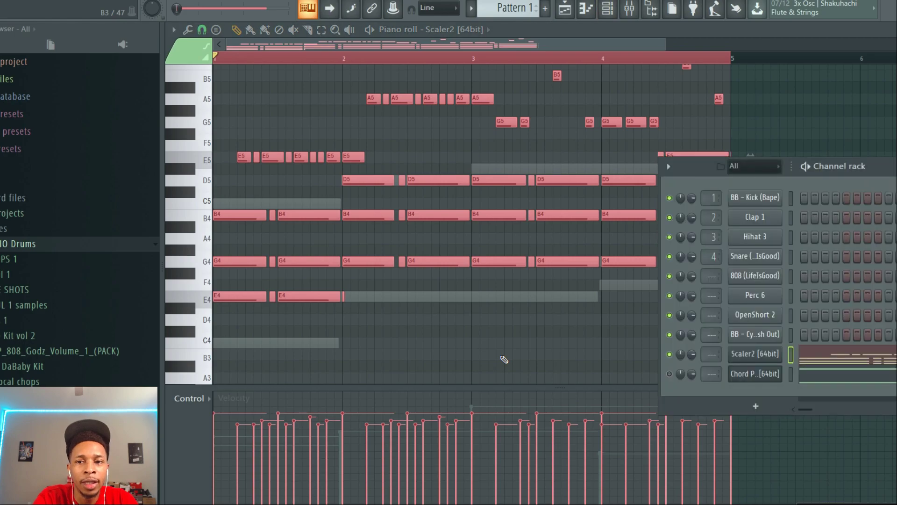
click(742, 372)
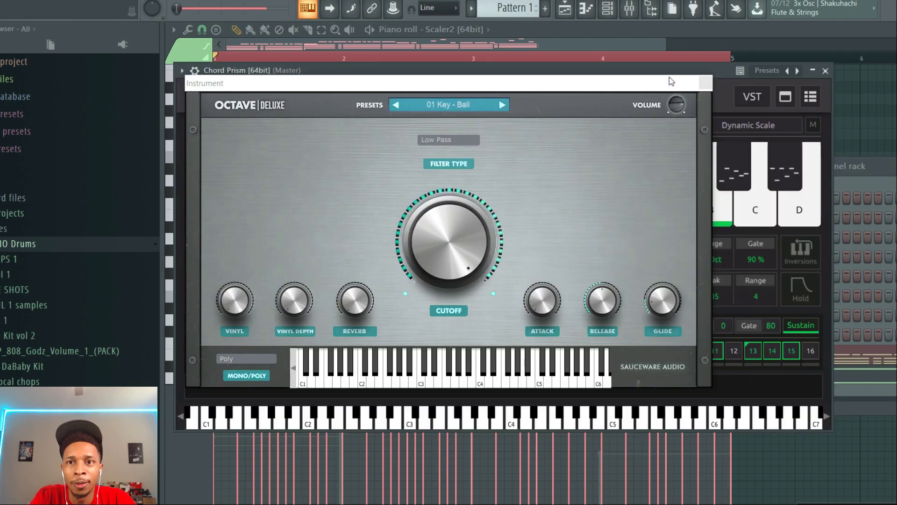
click(706, 83)
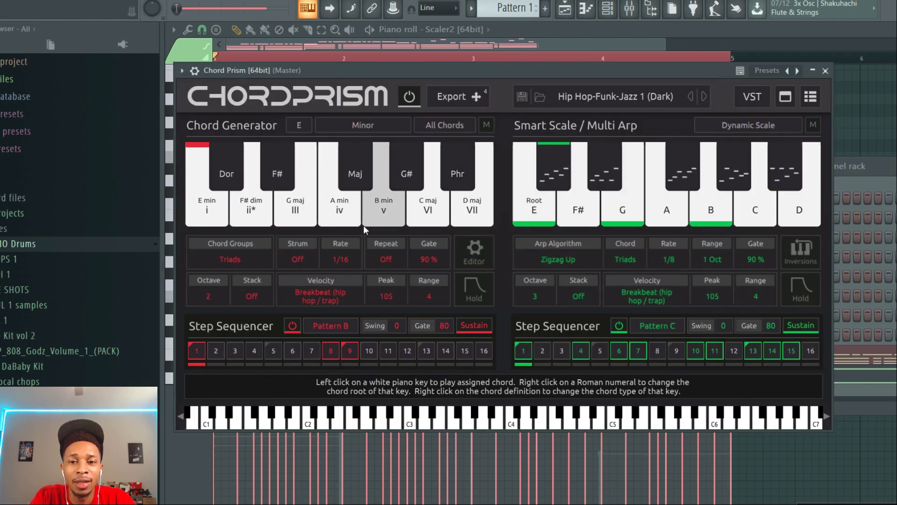